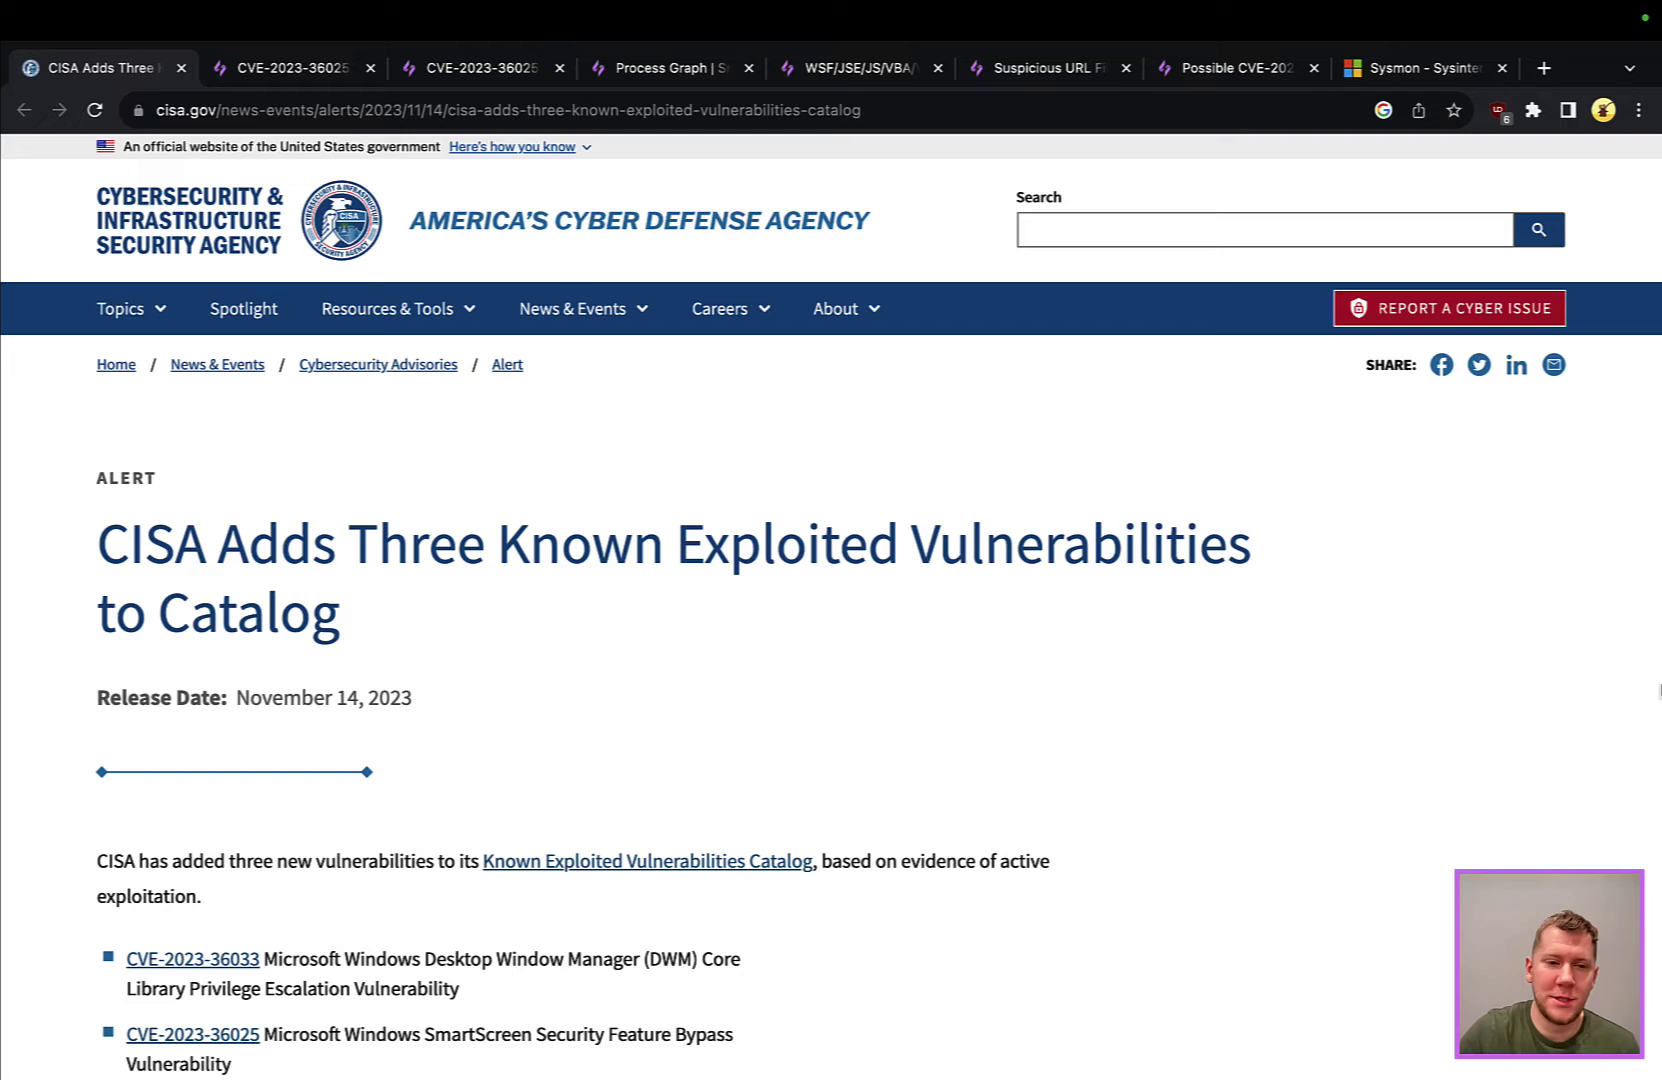
Scroll through the CISA alert listing CVE-2023-36033, CVE-2023-36025 and CVE-2023-36036
scroll(1450, 875, "down", 1)
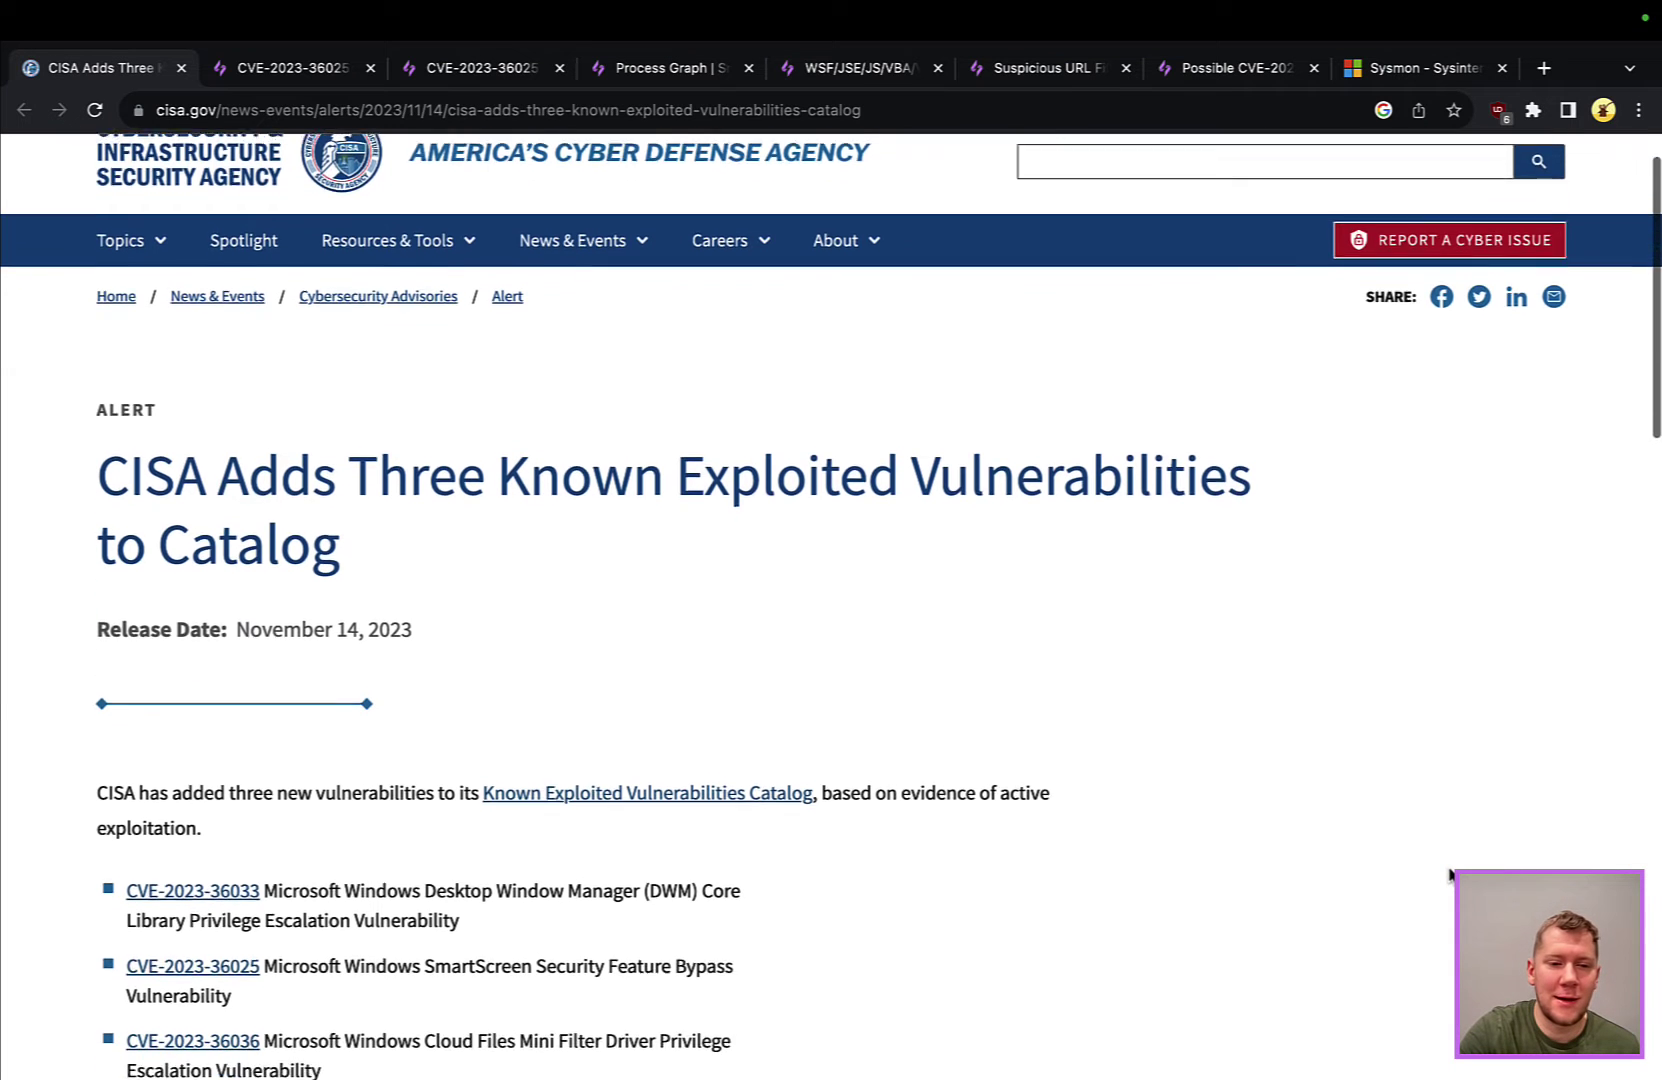
scroll(1450, 875, "down", 3)
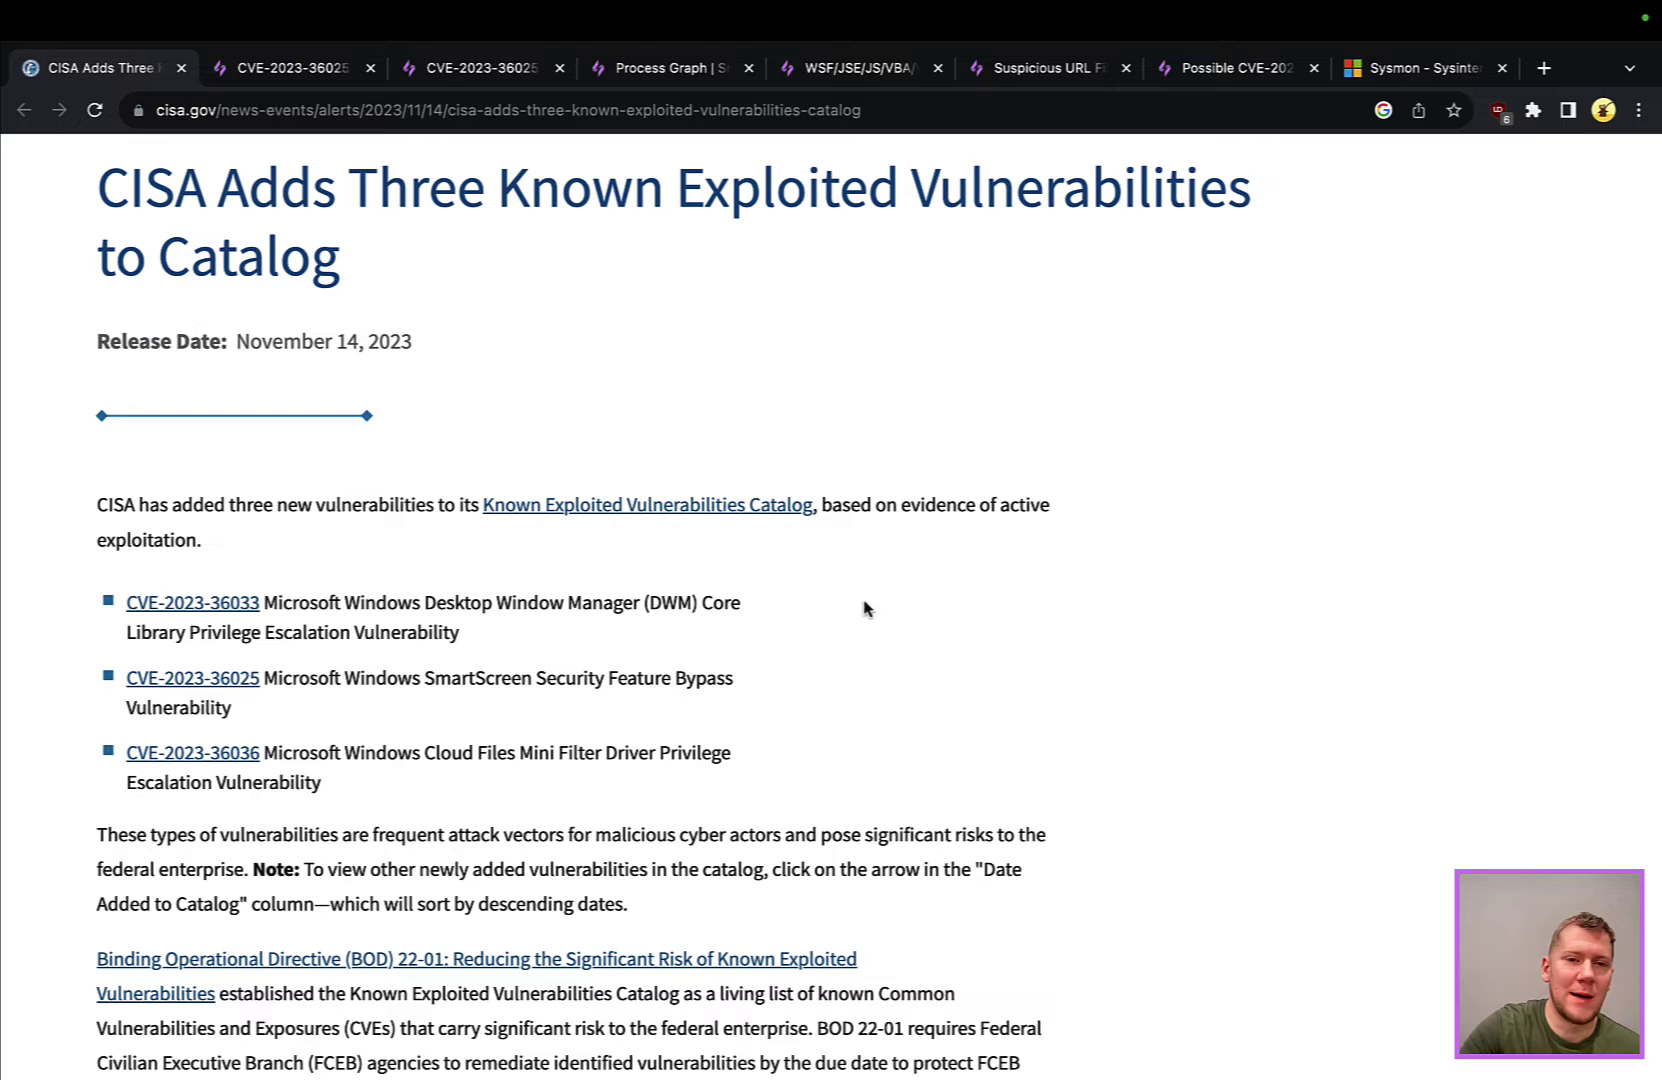
scroll(773, 421, "up", 1)
scroll(773, 421, "up", 2)
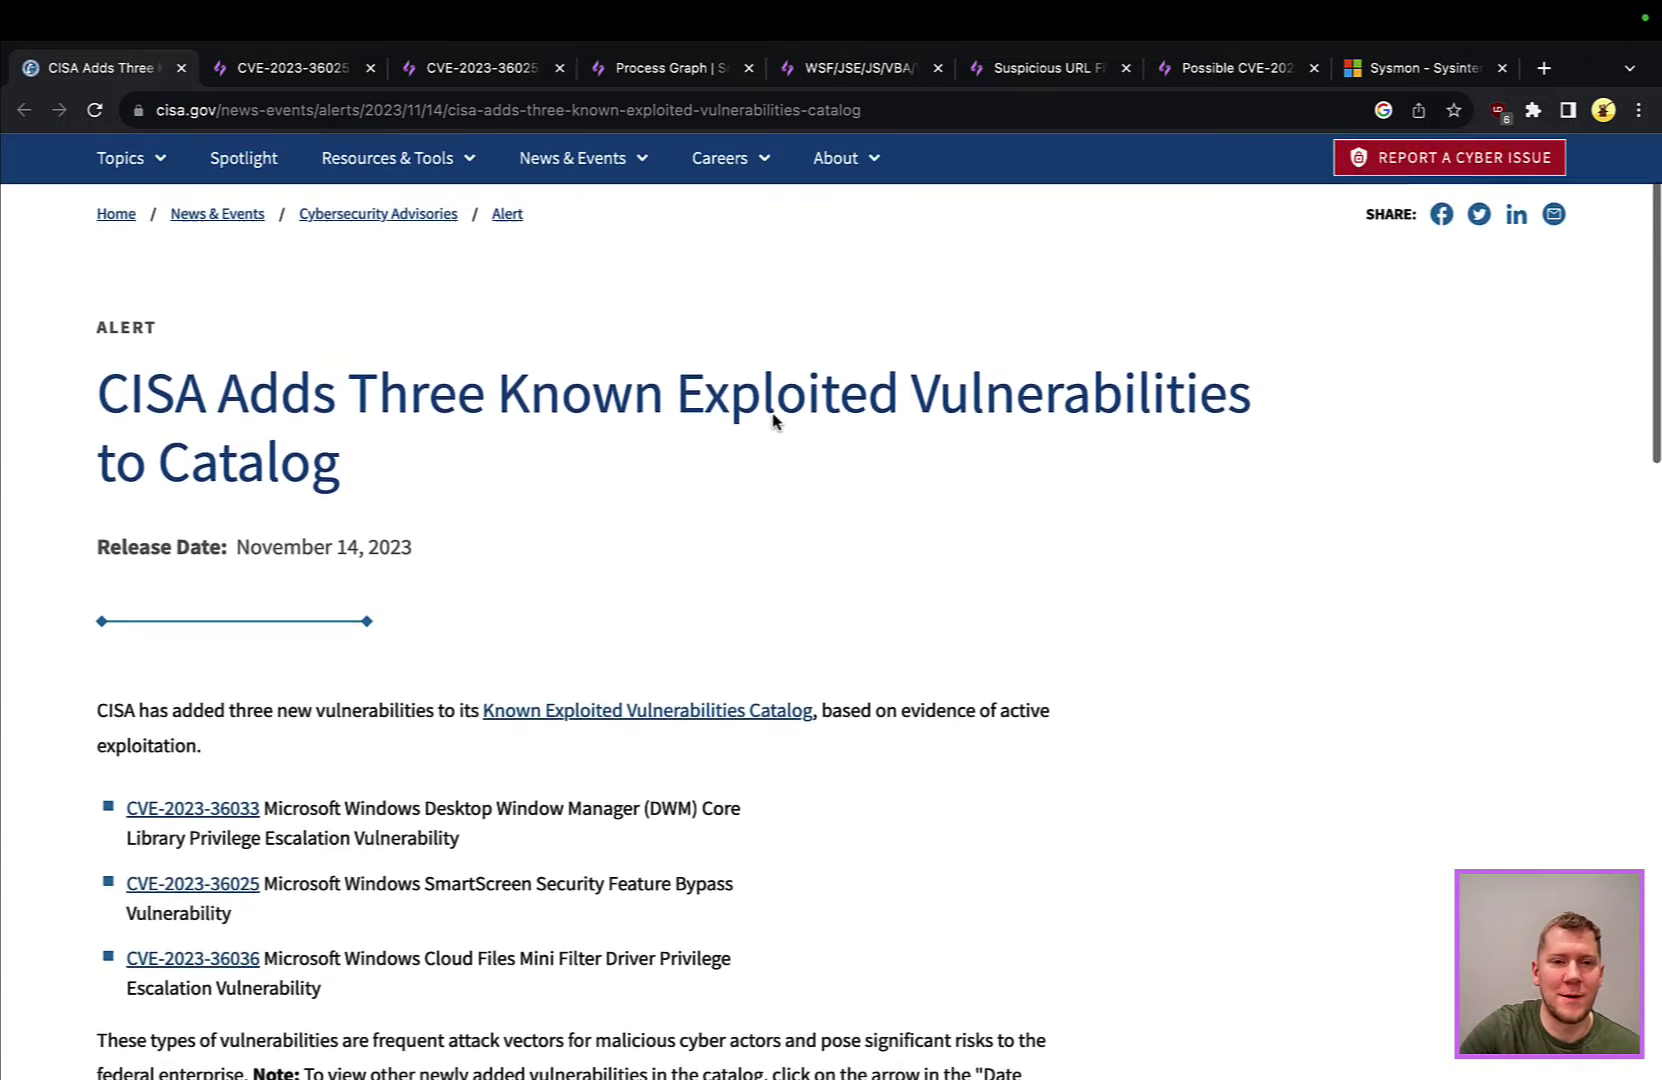
left_click(280, 76)
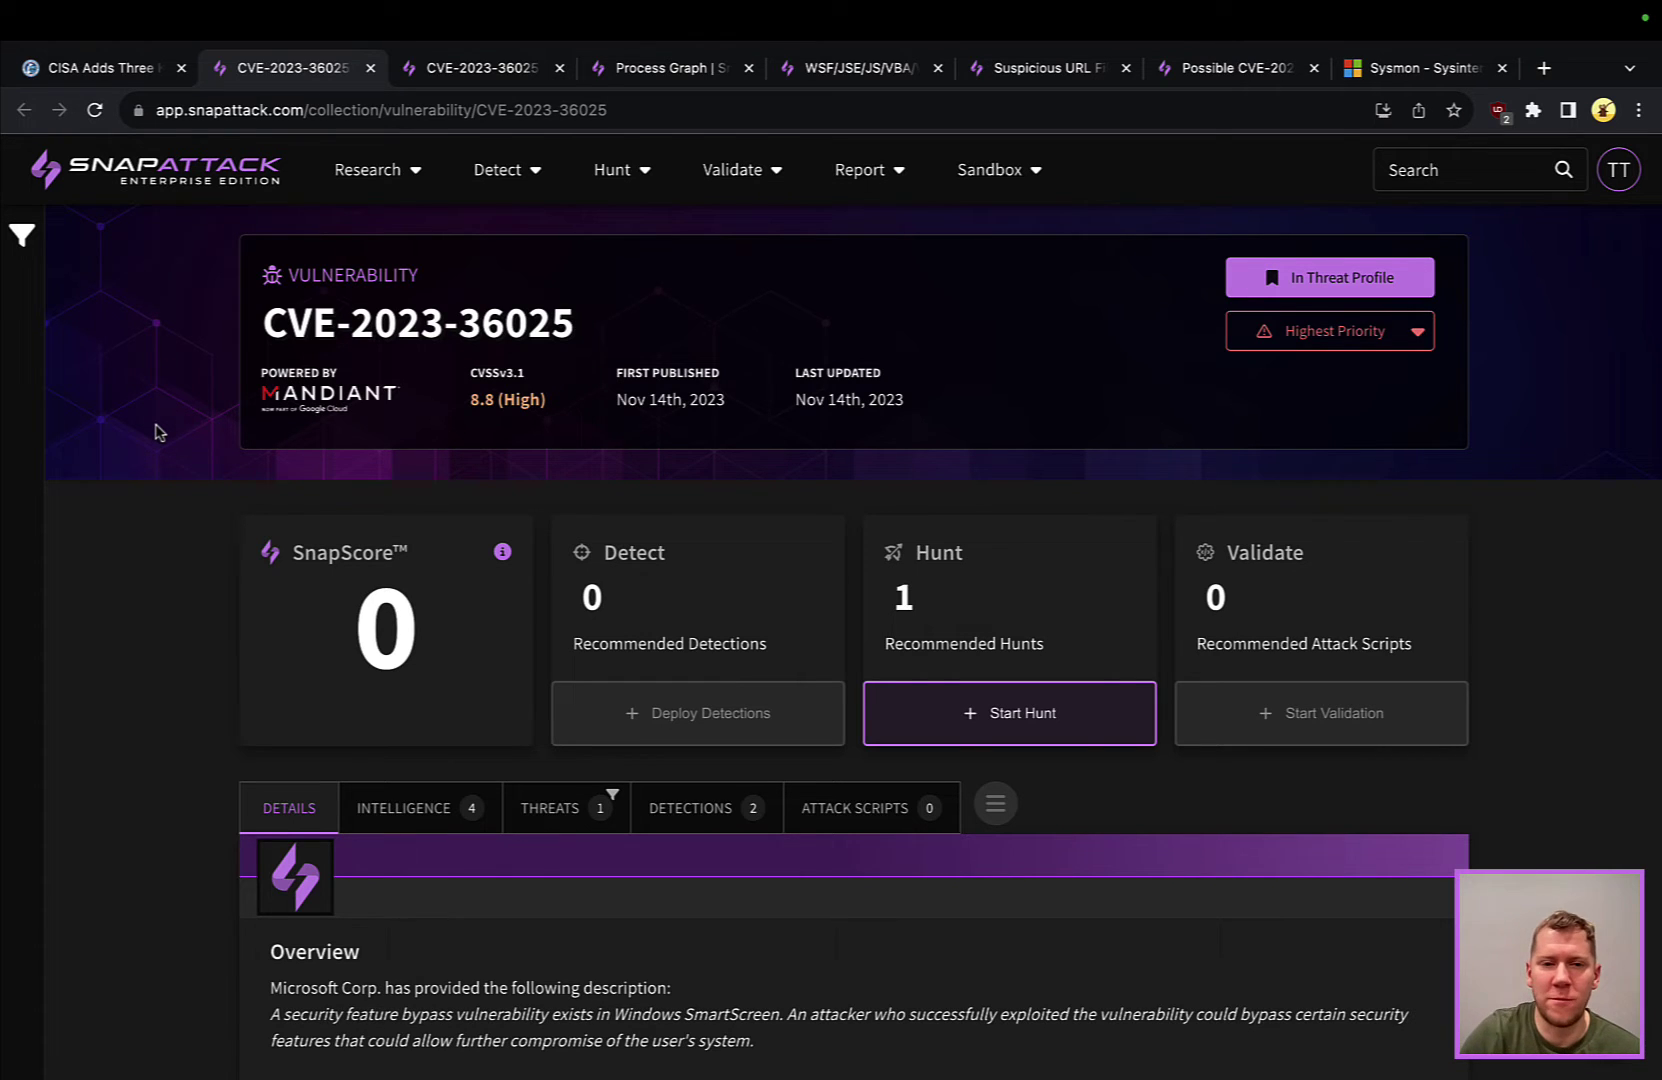
scroll(155, 432, "down", 1)
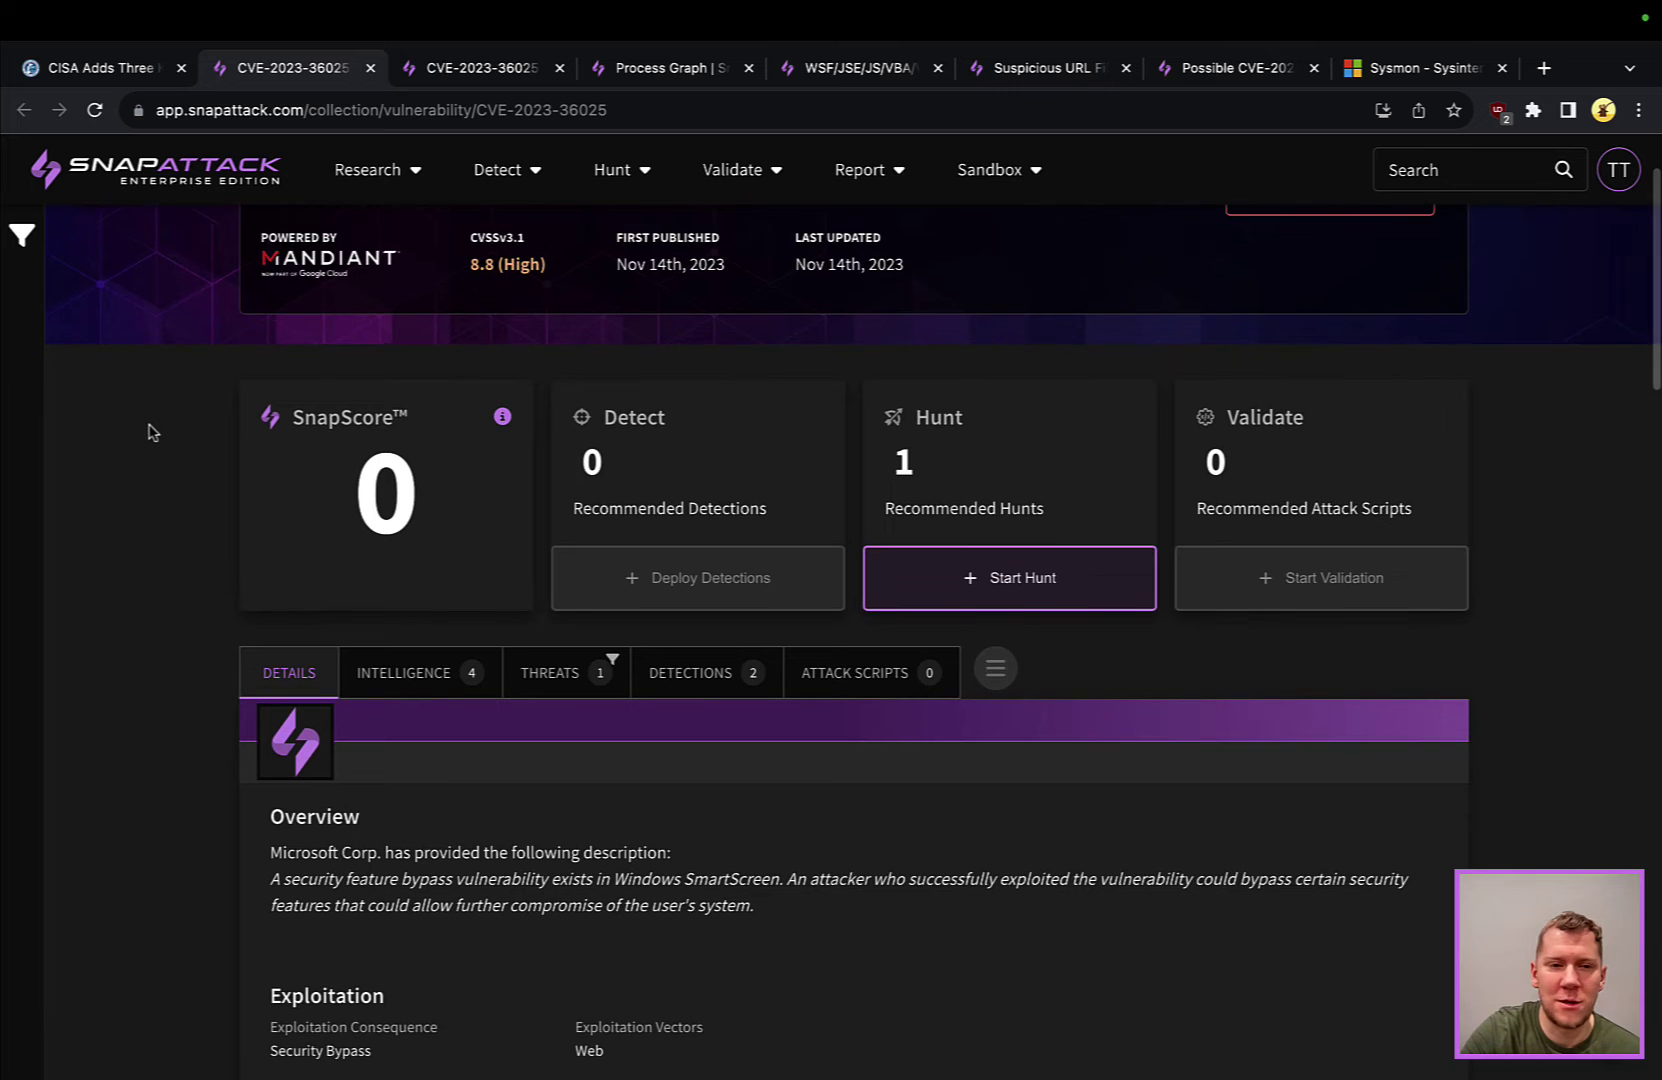
scroll(480, 558, "up", 1)
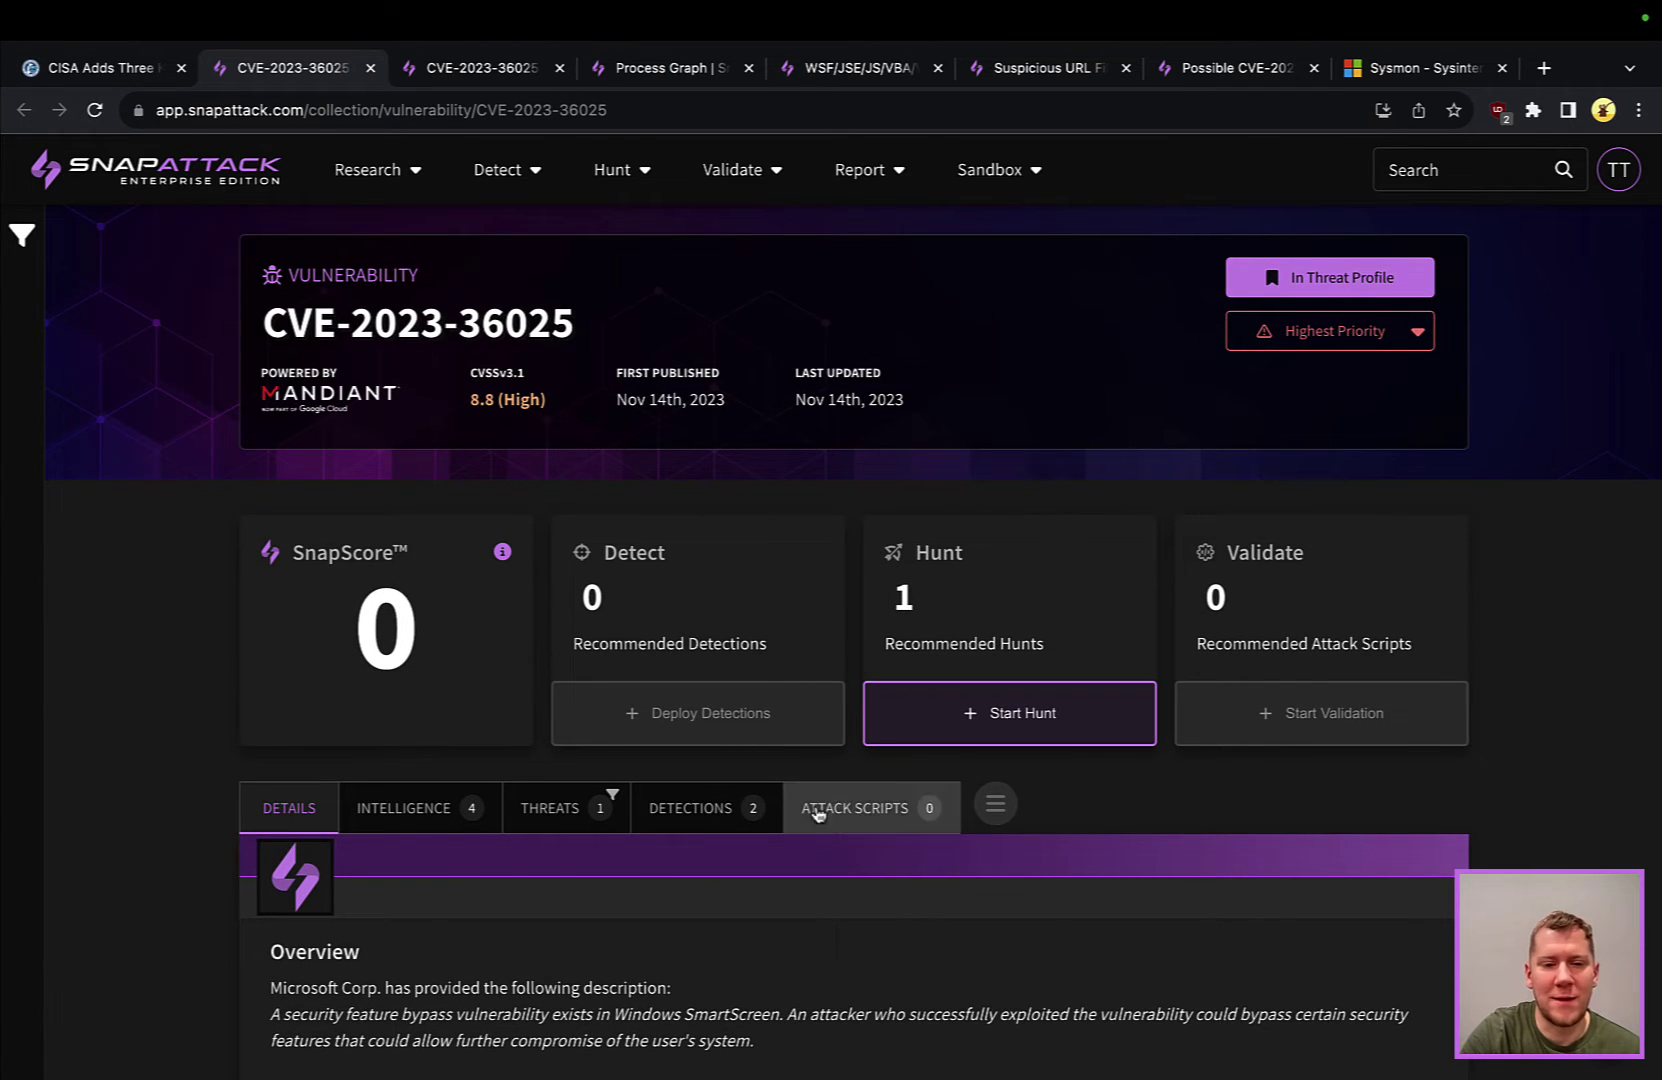
scroll(800, 848, "down", 3)
scroll(800, 848, "down", 1)
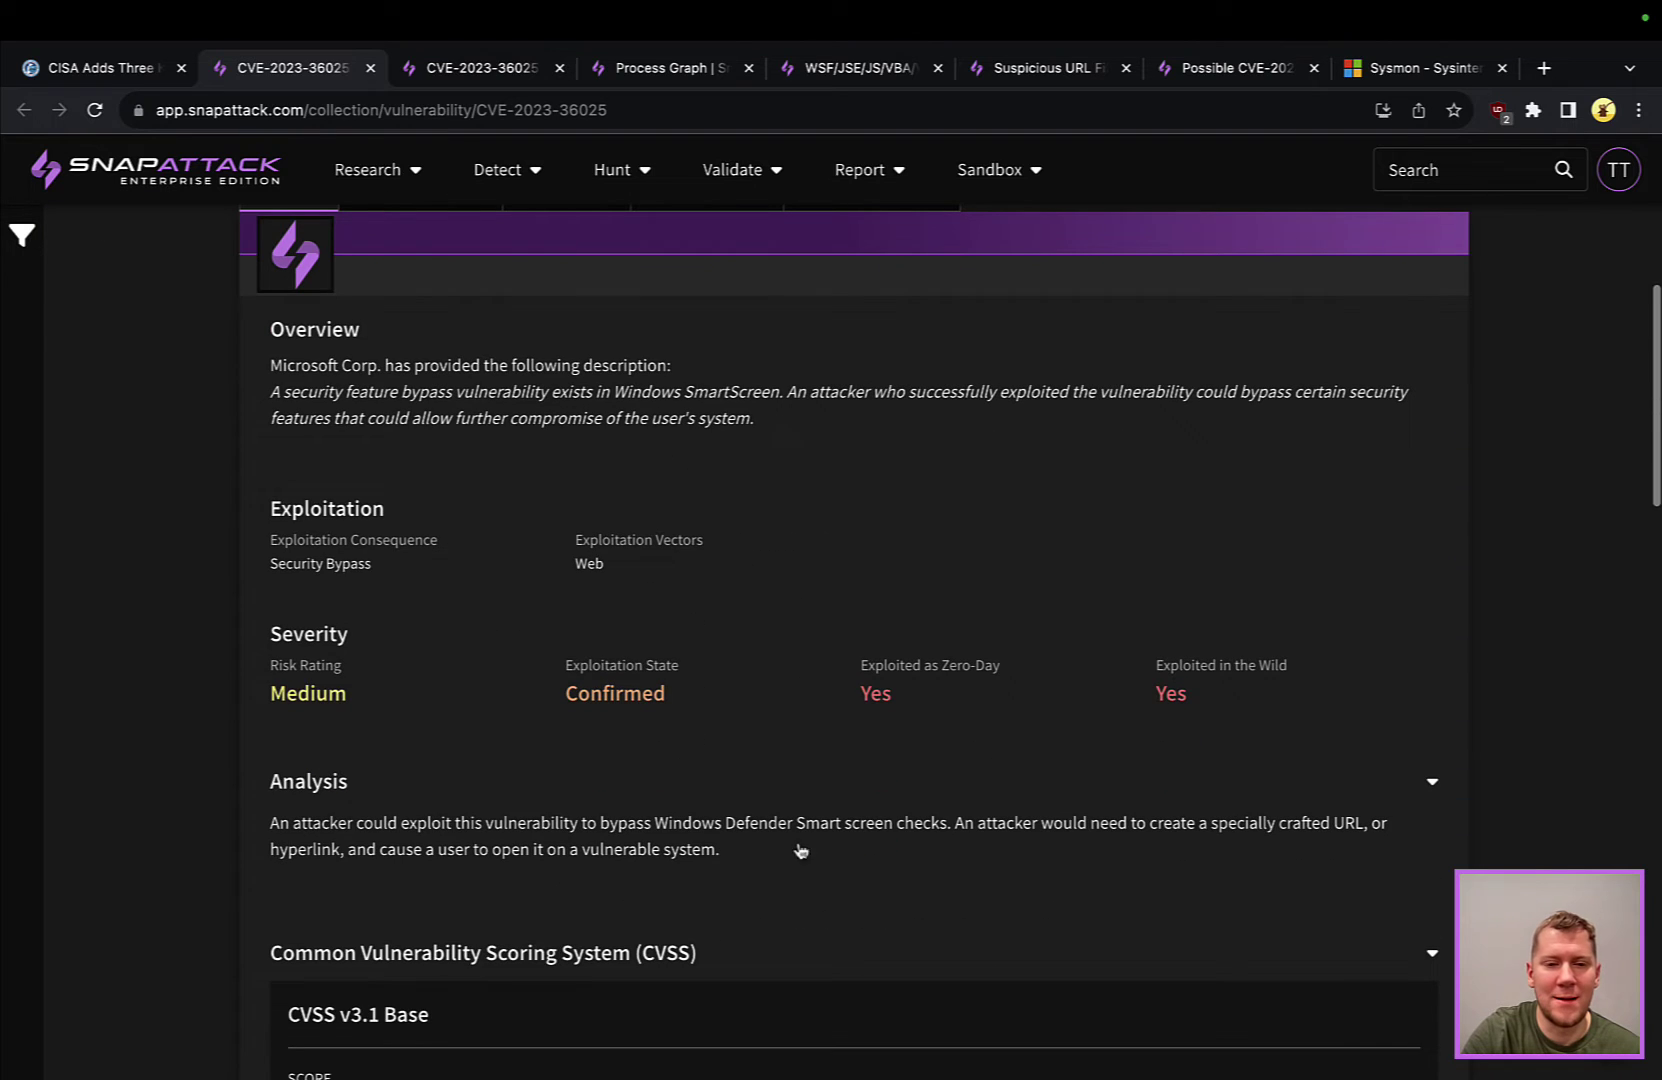
scroll(630, 745, "down", 1)
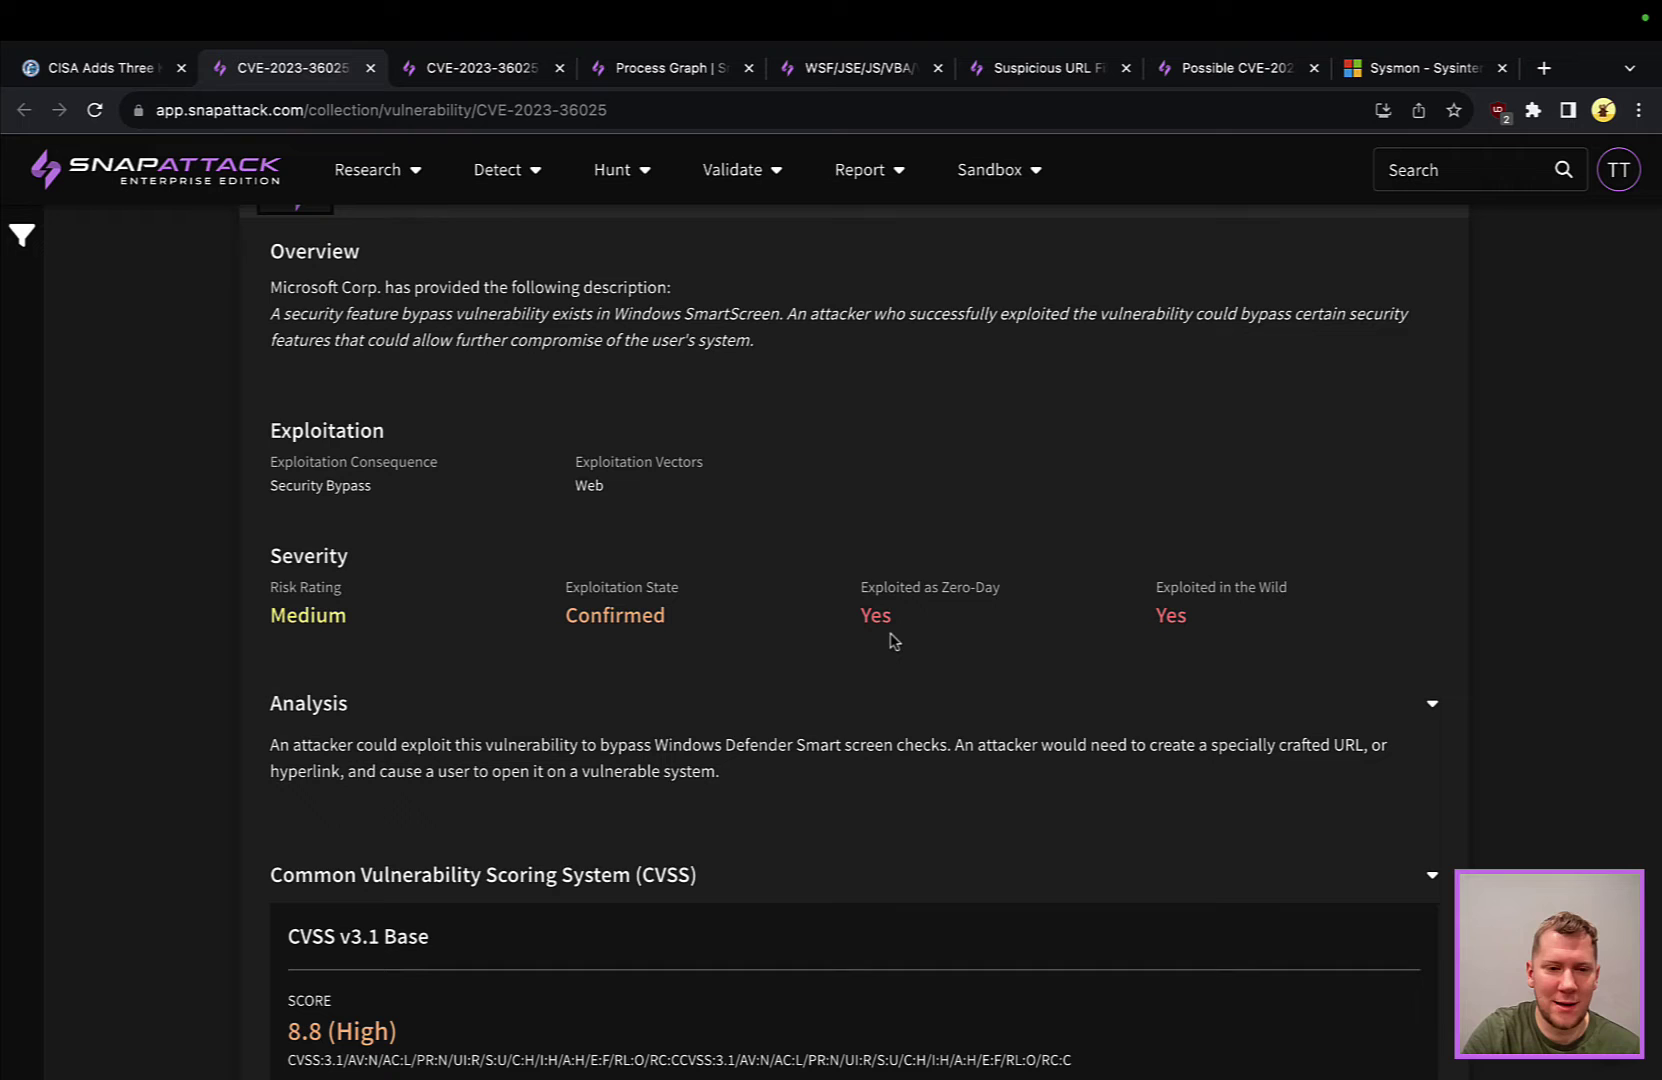
scroll(883, 625, "down", 3)
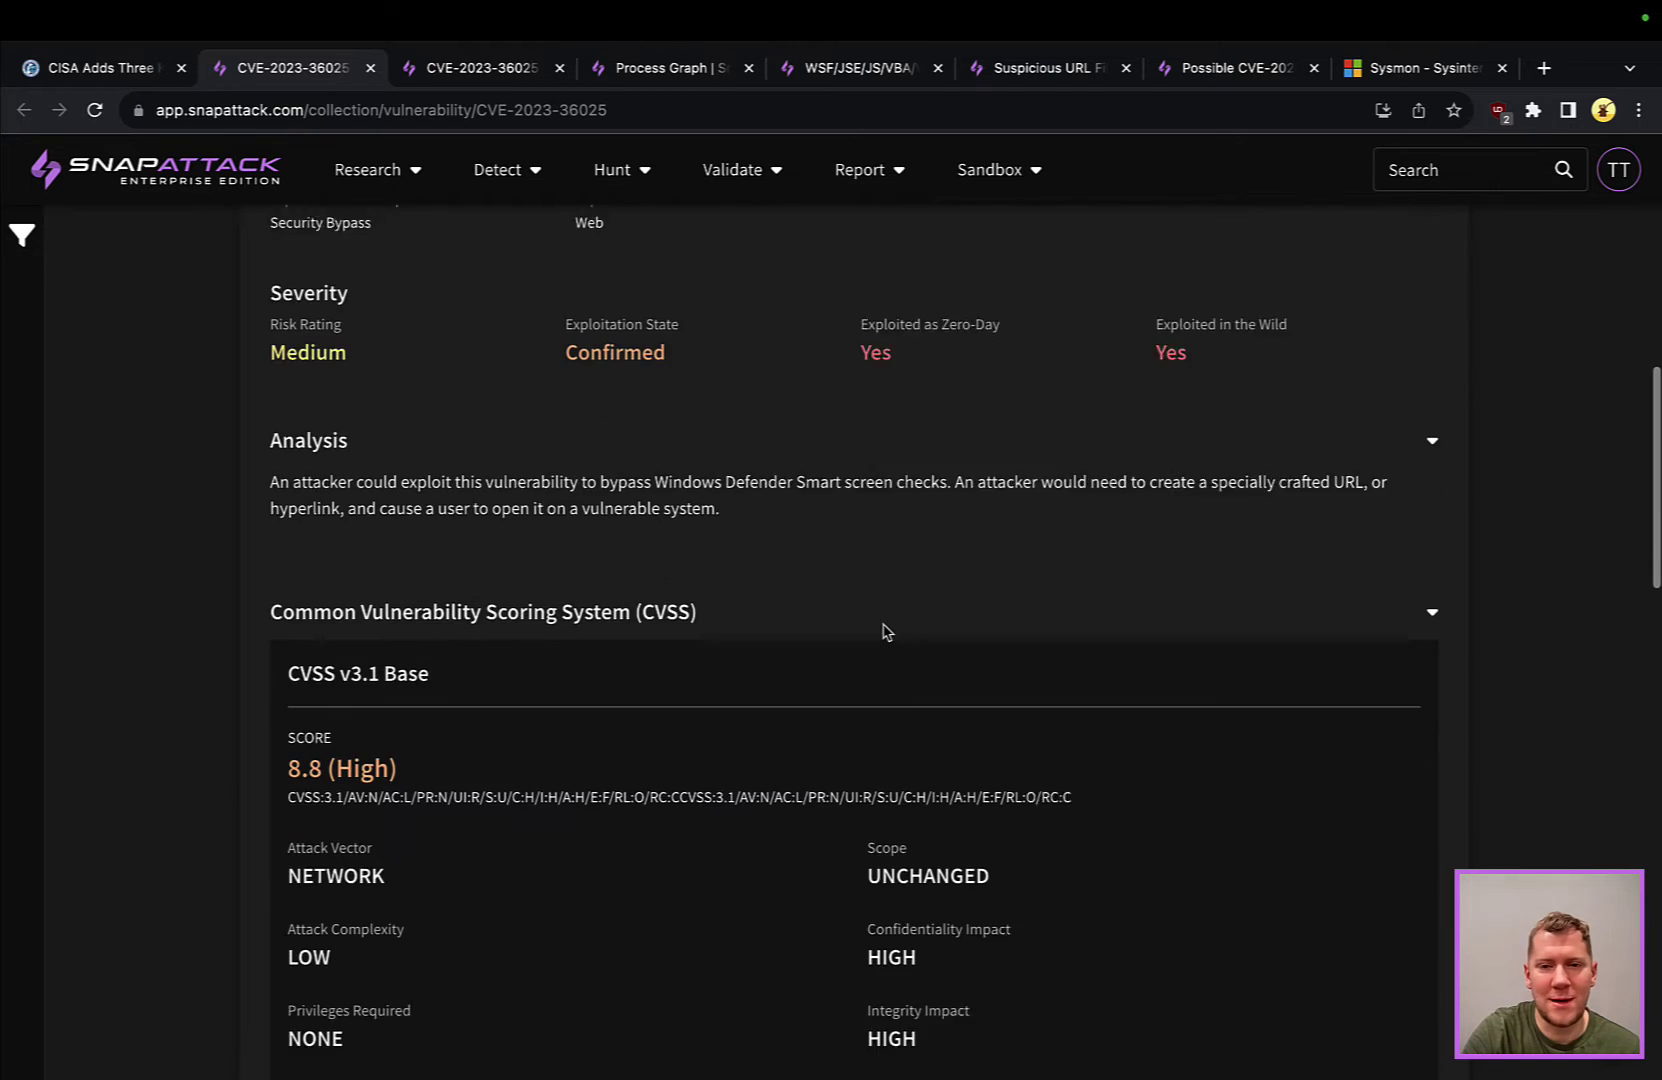
scroll(883, 630, "down", 1)
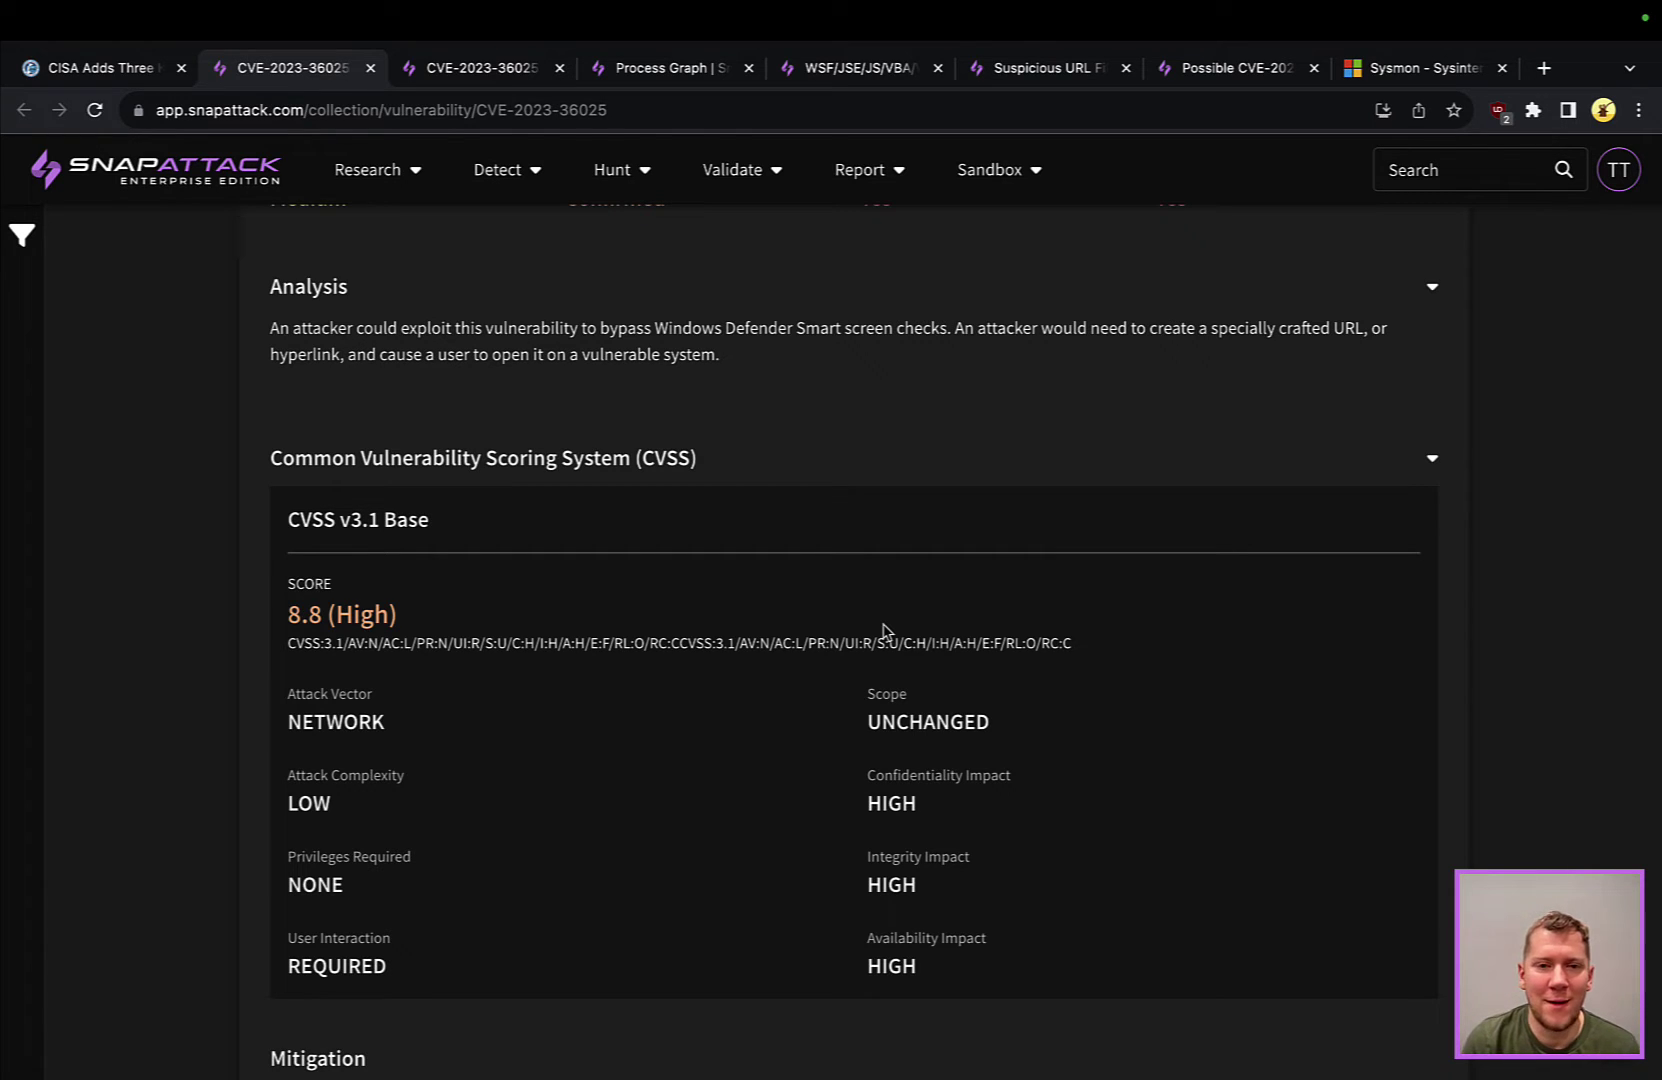
scroll(883, 630, "down", 3)
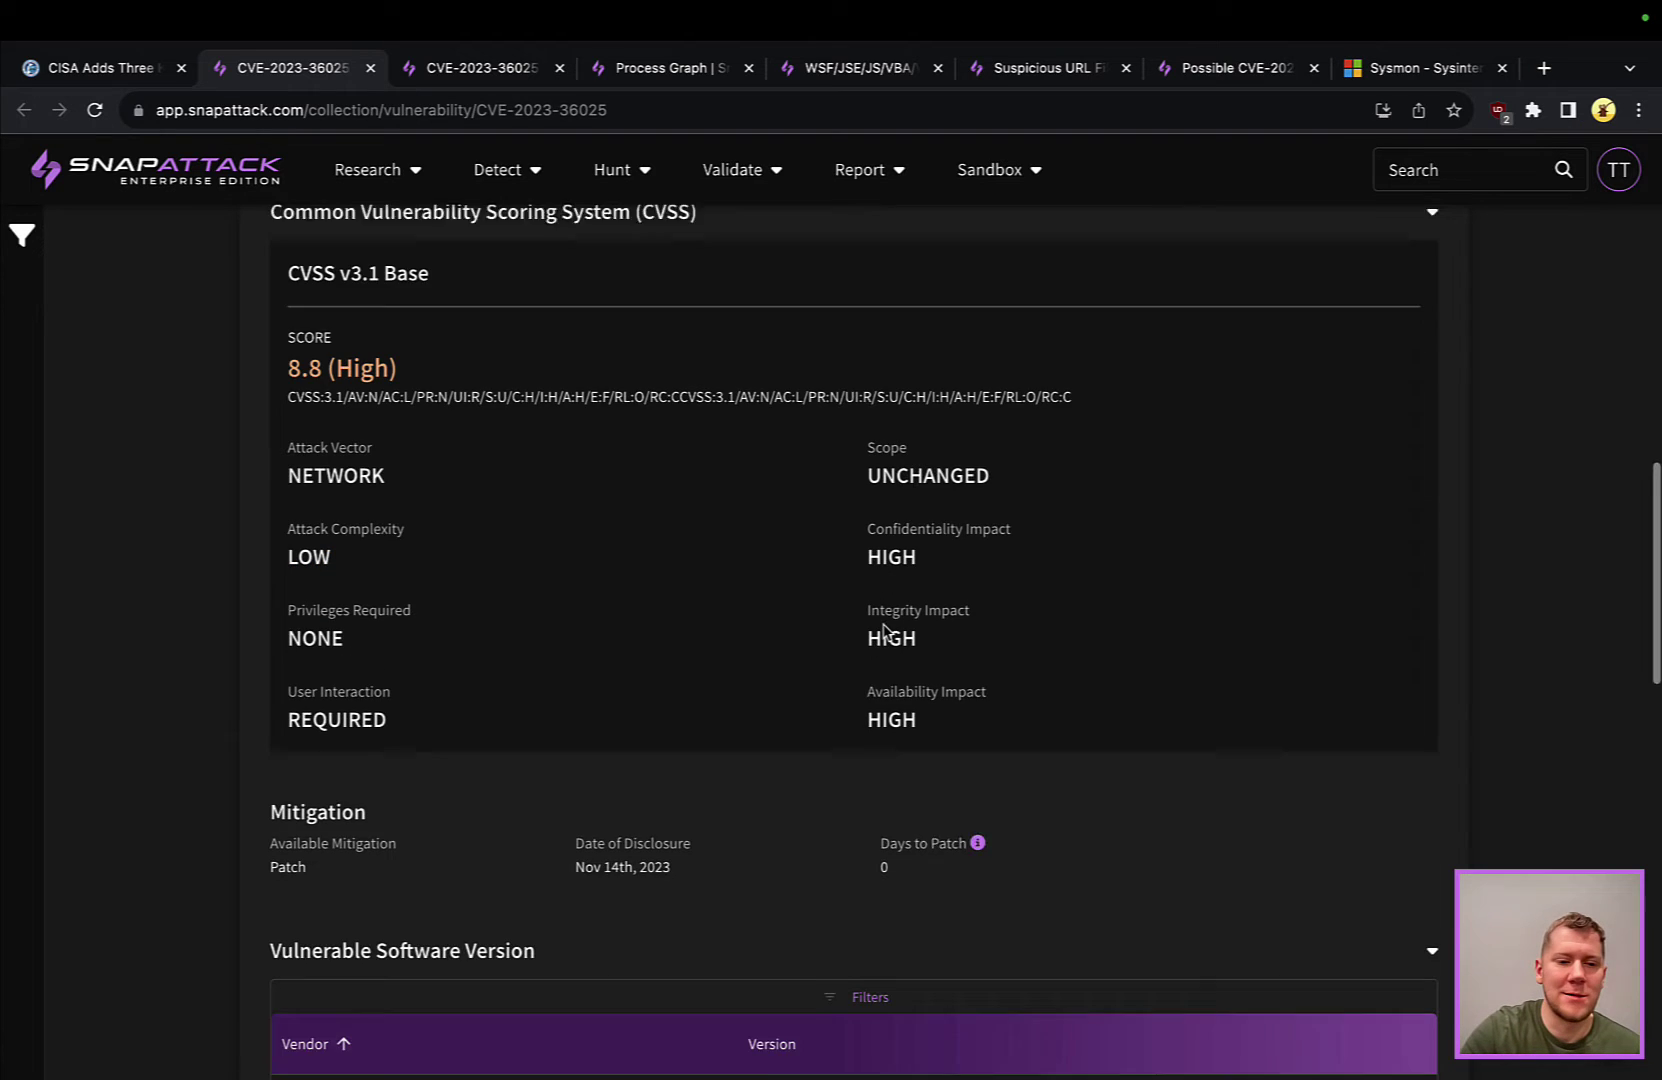
Review the Smartscreen Bypass threat page's overview, references, two recommended detections and techniques T1033 and T1059
left_click(482, 70)
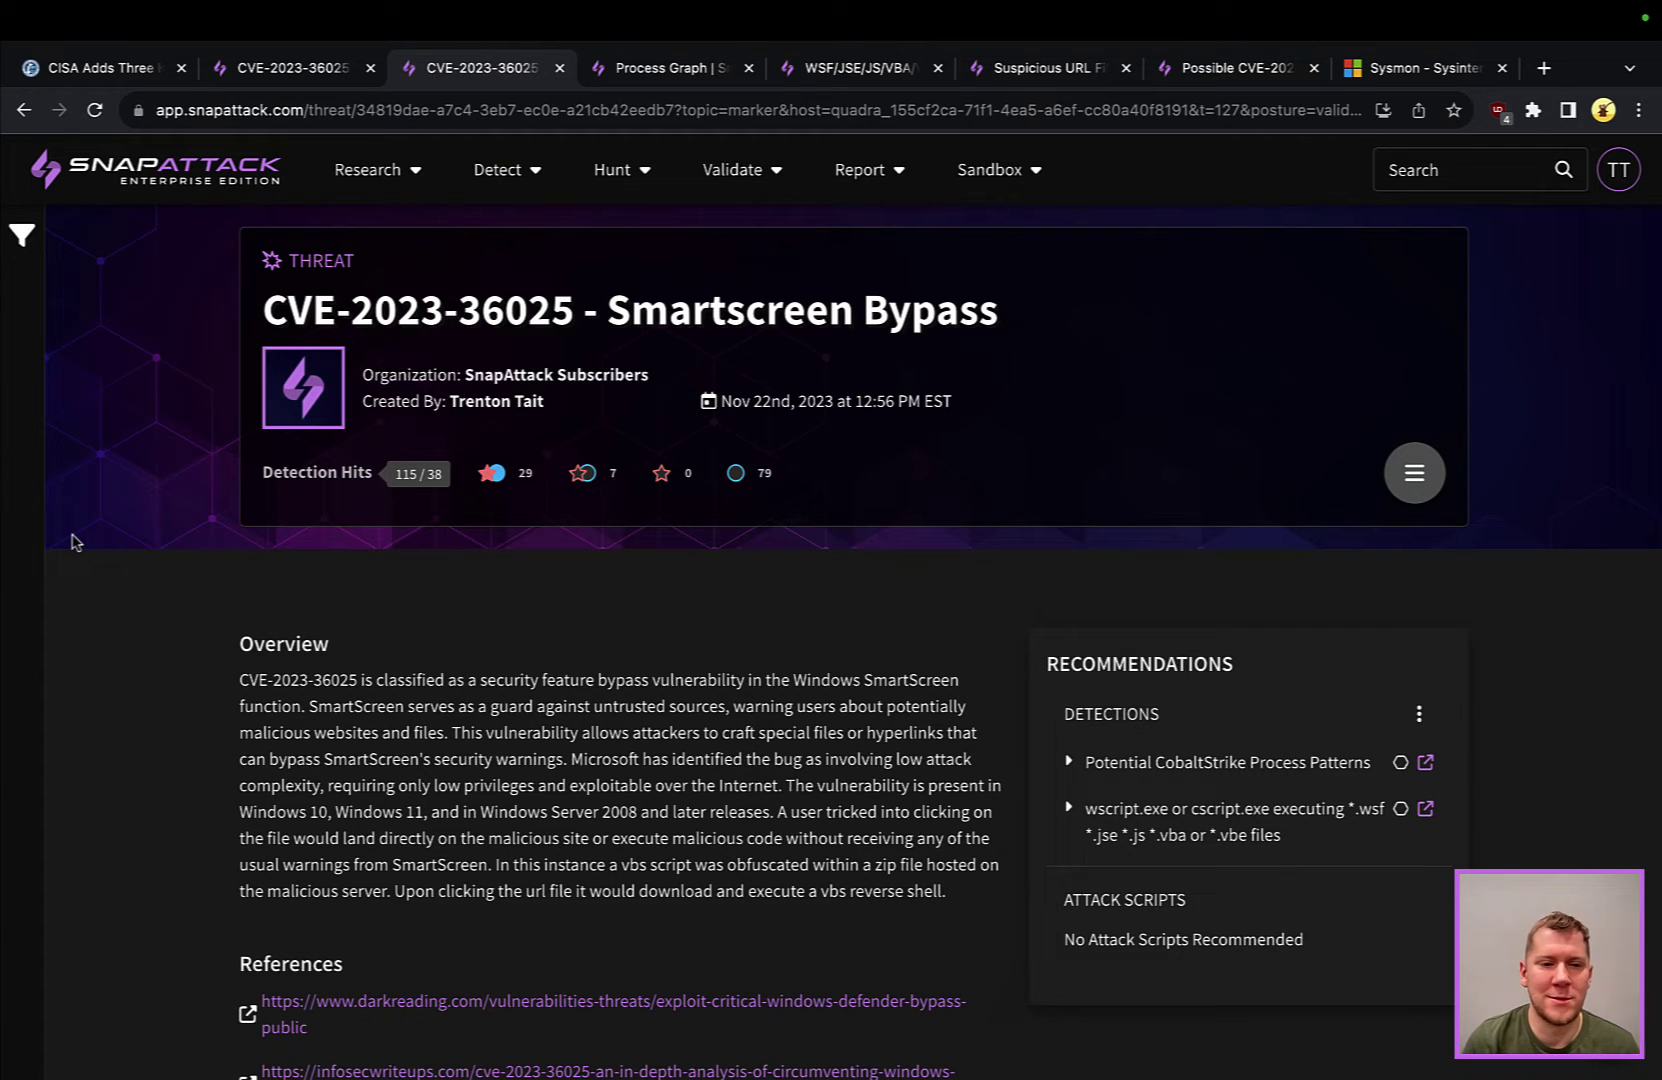
scroll(71, 542, "down", 3)
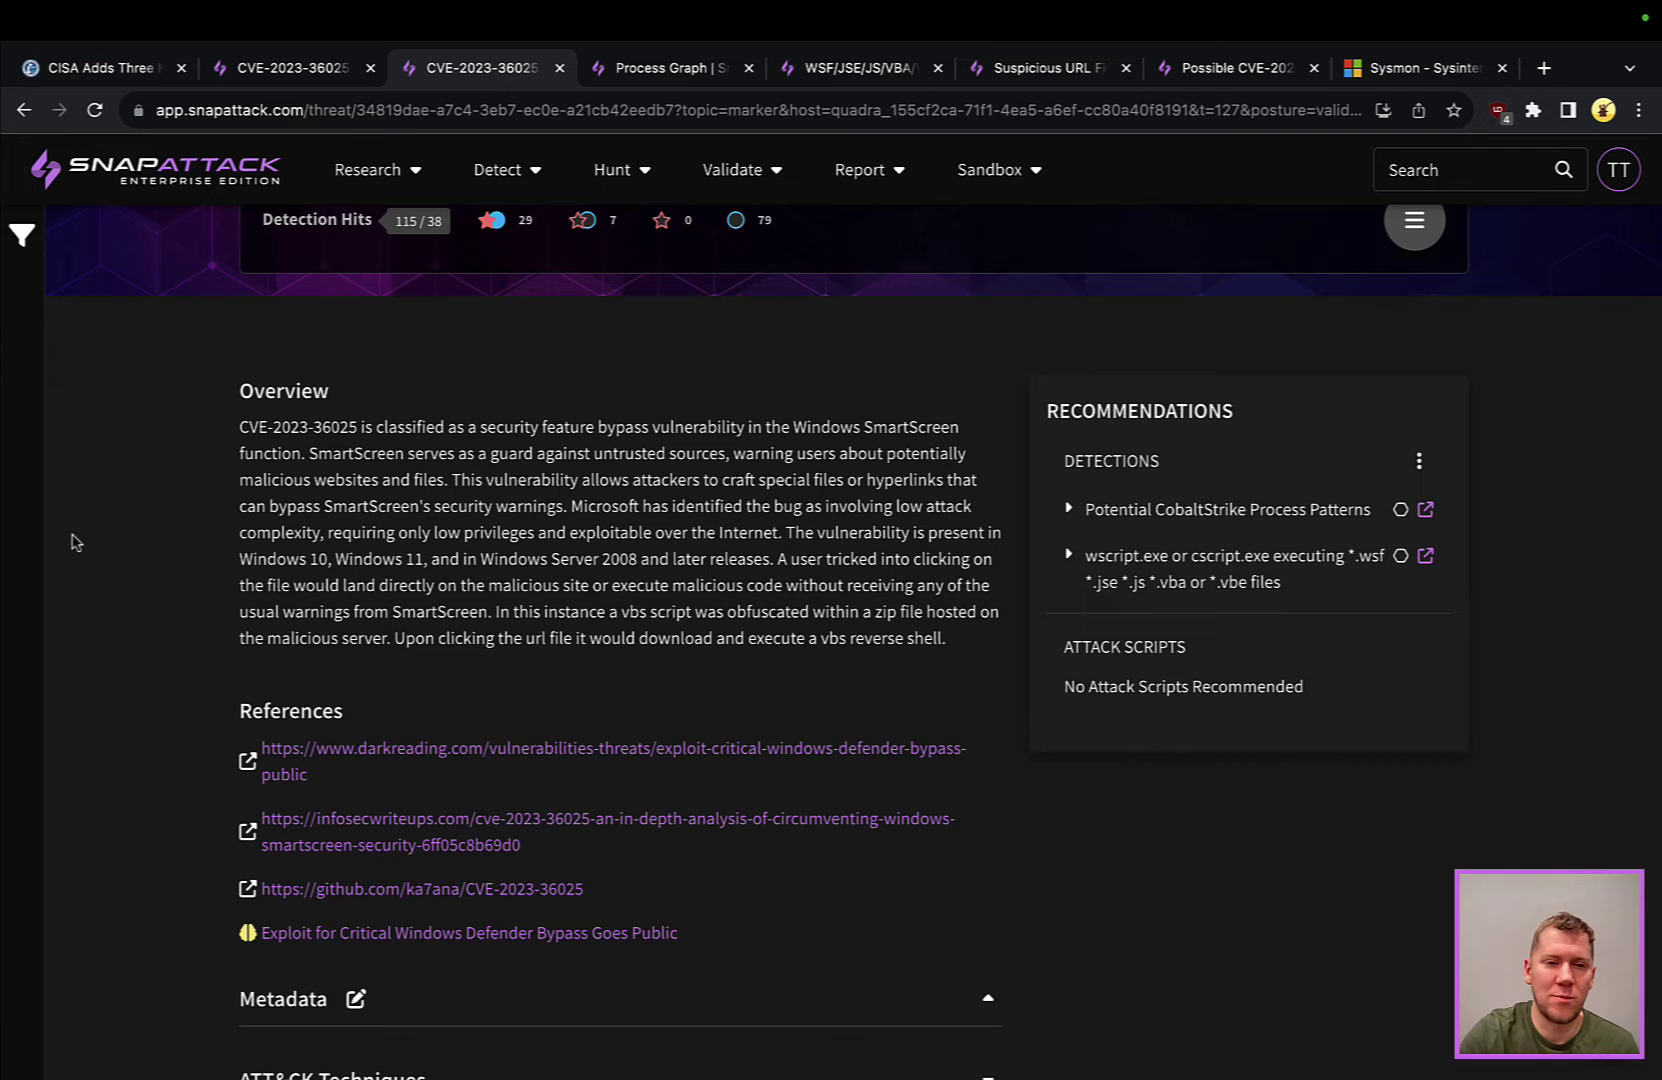
scroll(71, 542, "down", 2)
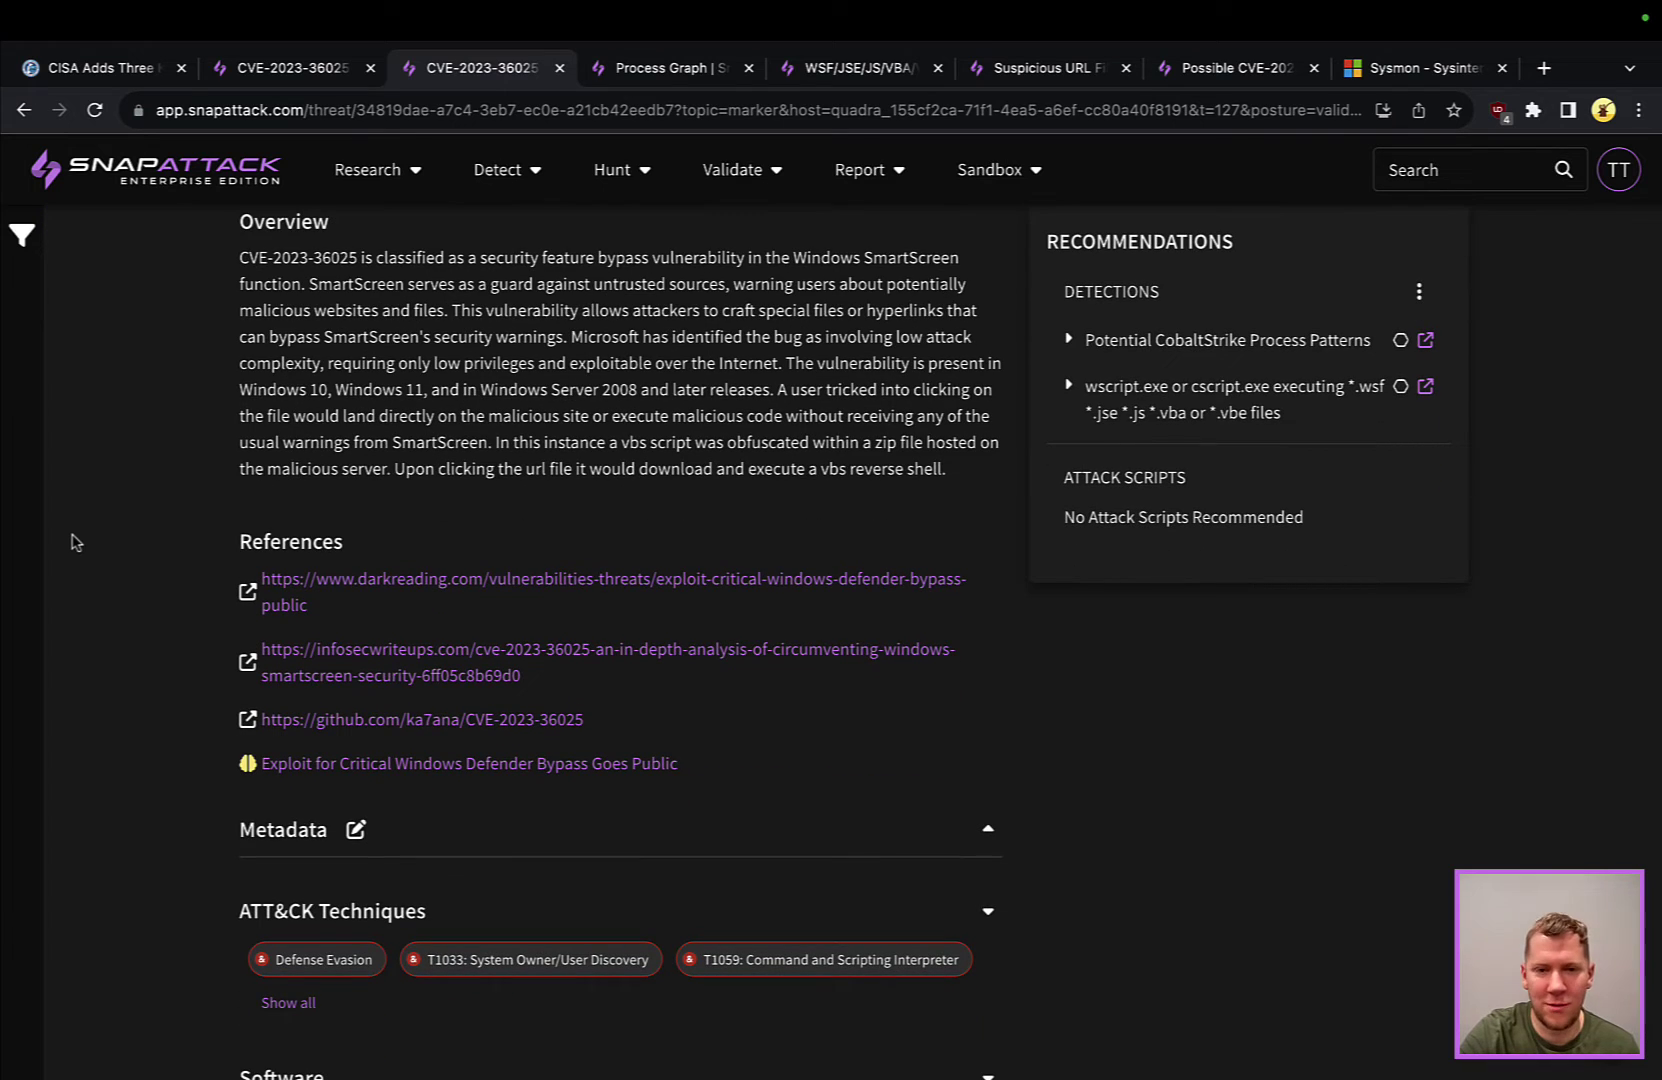
scroll(71, 542, "down", 2)
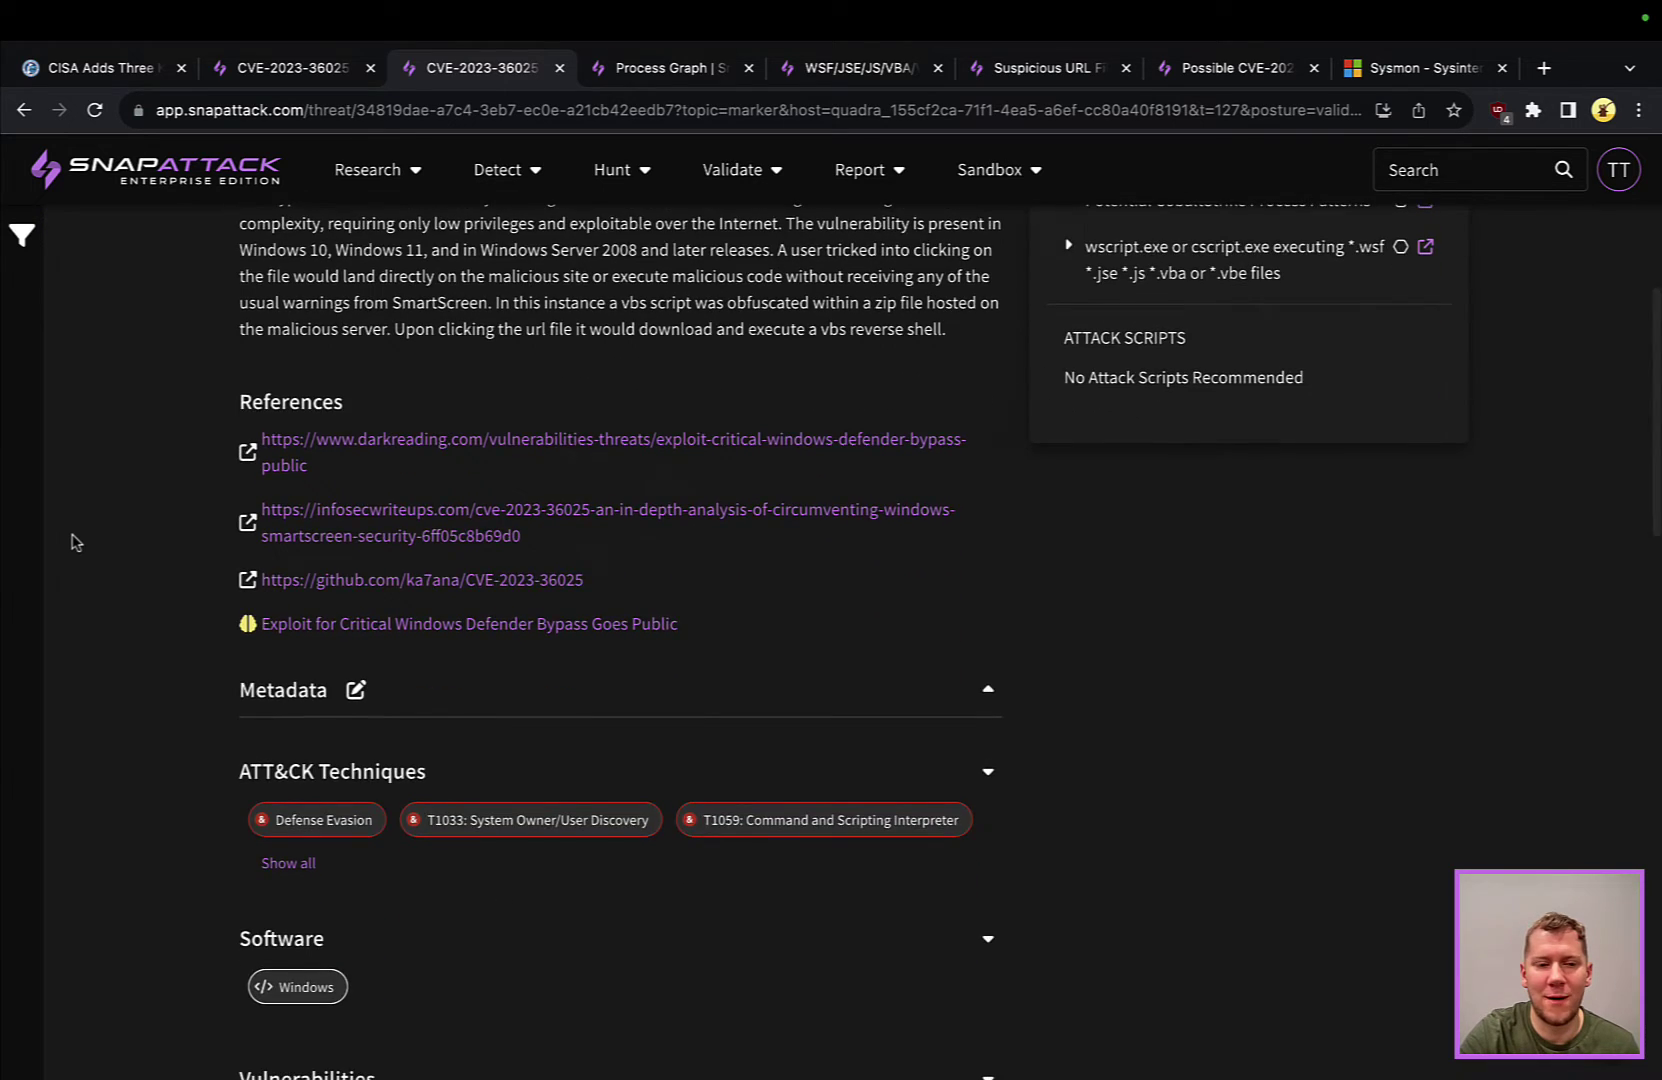
Play the embedded Windows attack session recording full screen
scroll(71, 542, "down", 8)
scroll(71, 542, "down", 5)
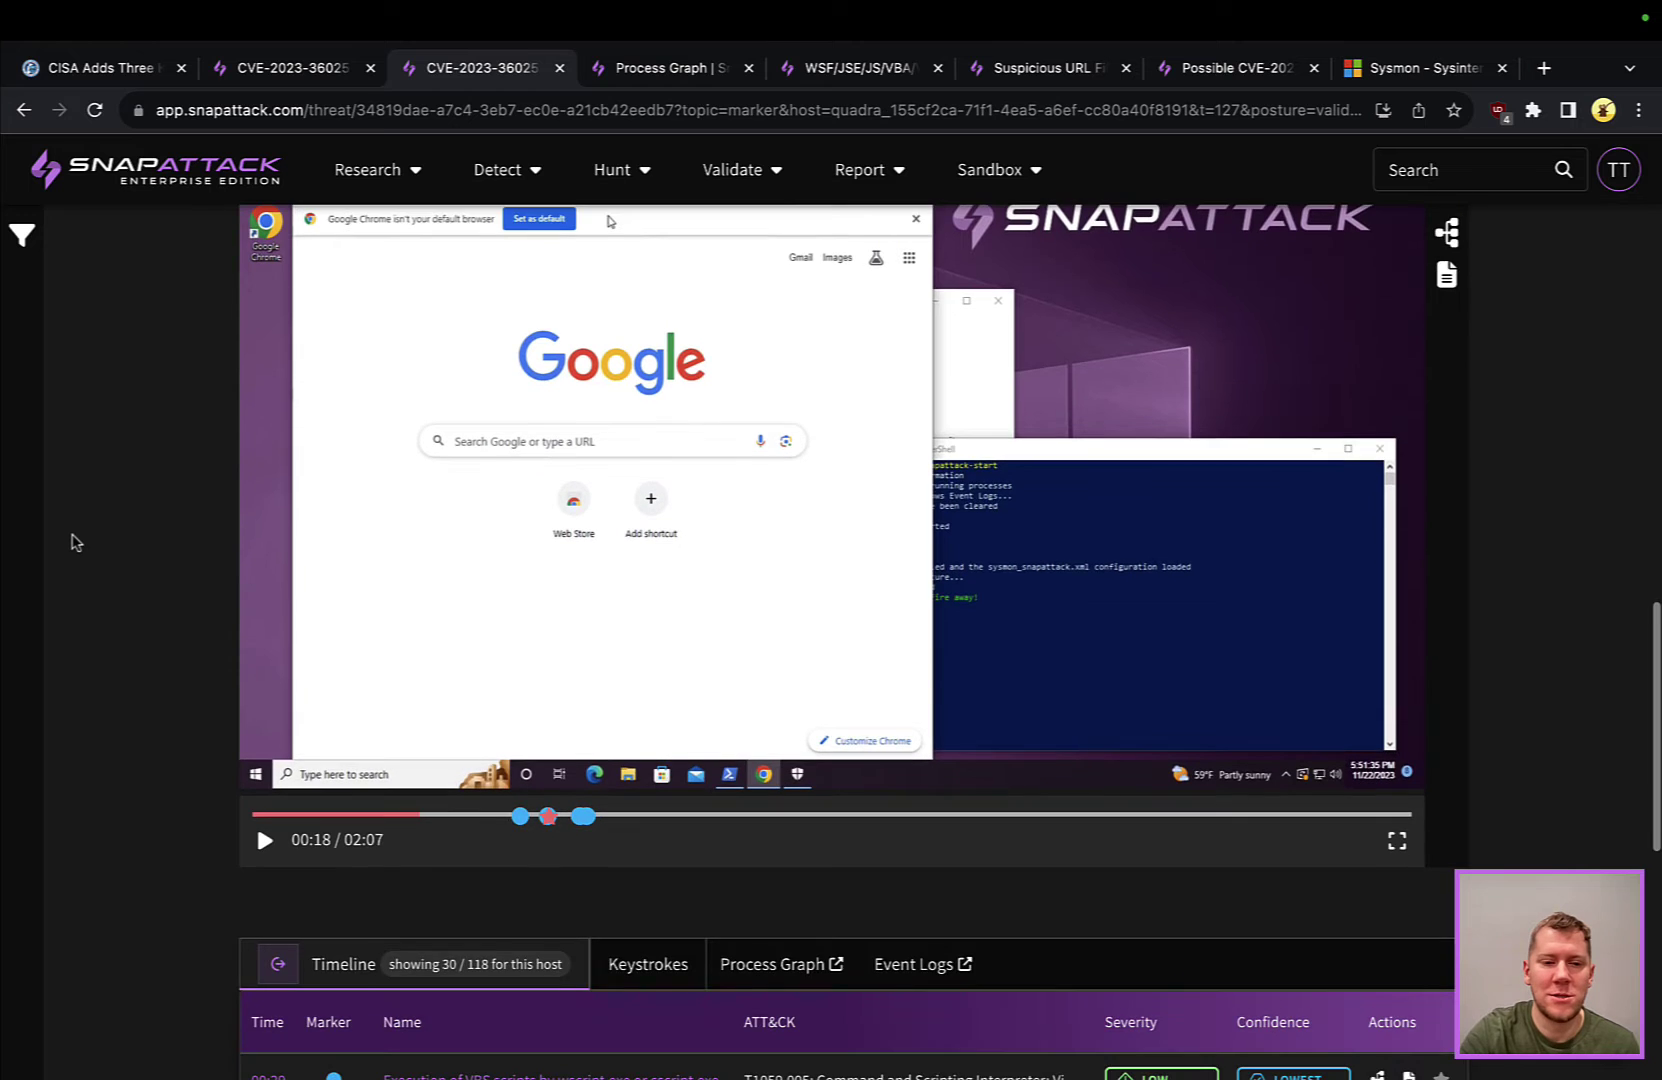
scroll(71, 542, "up", 2)
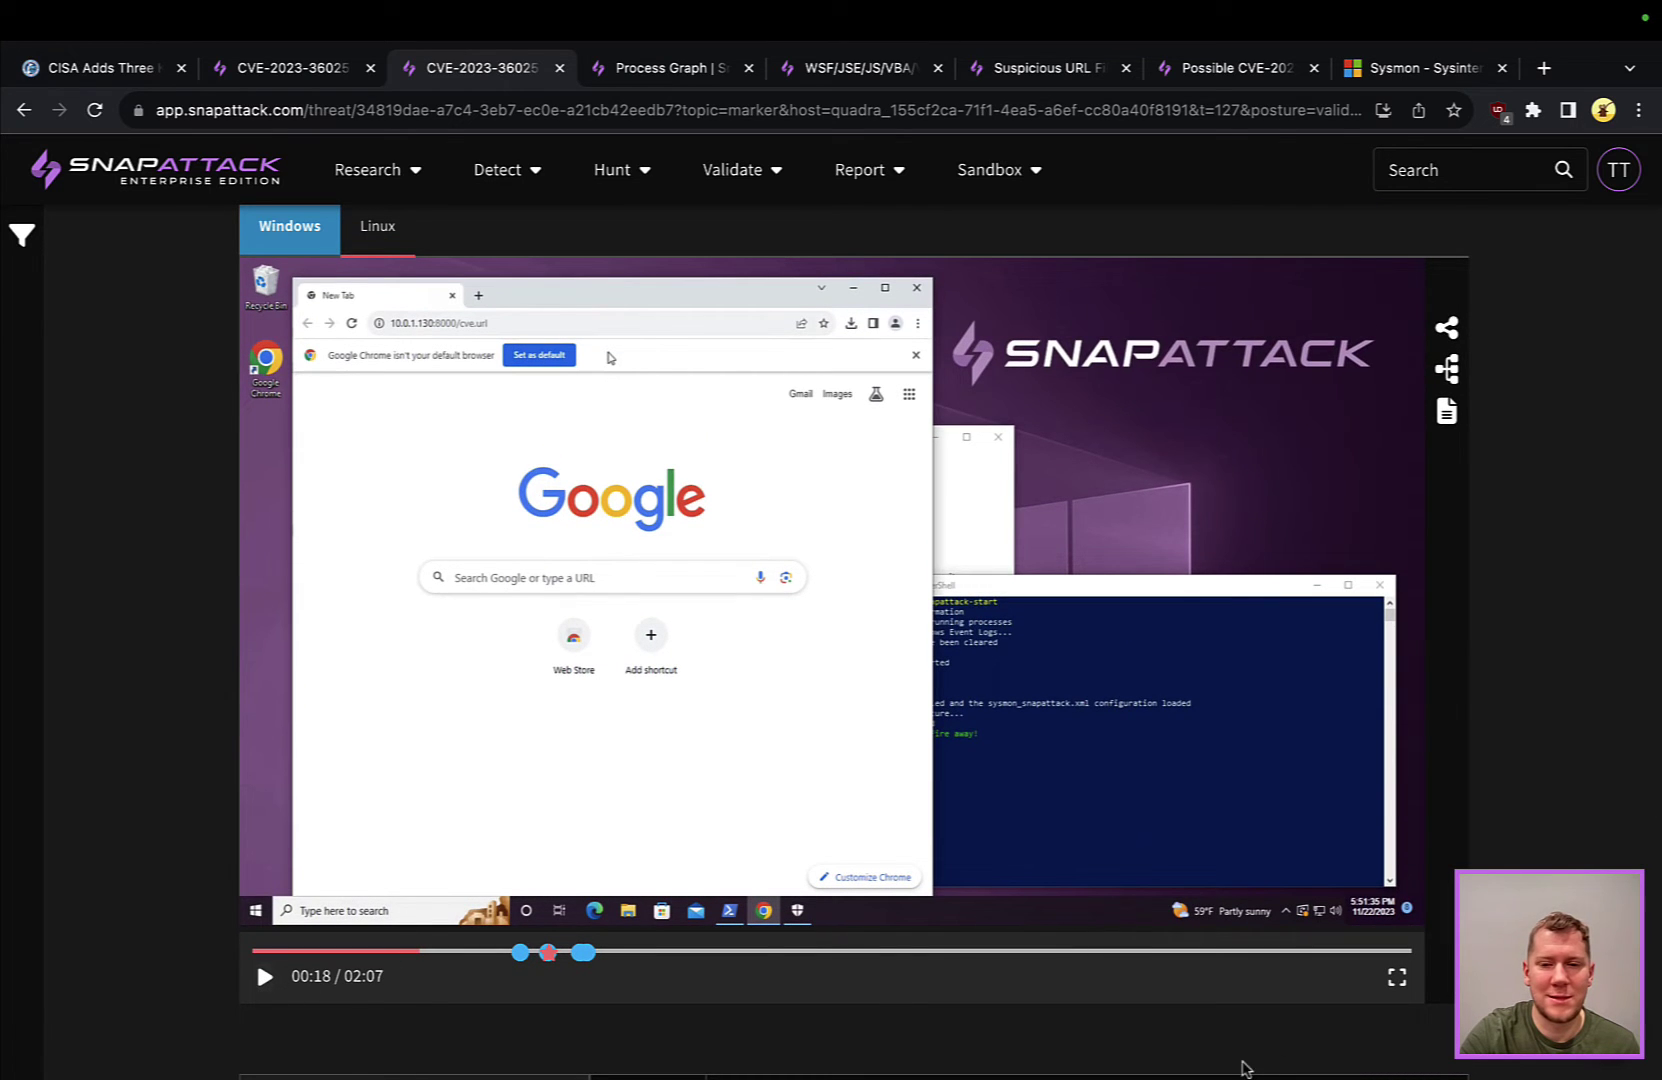
left_click(1397, 976)
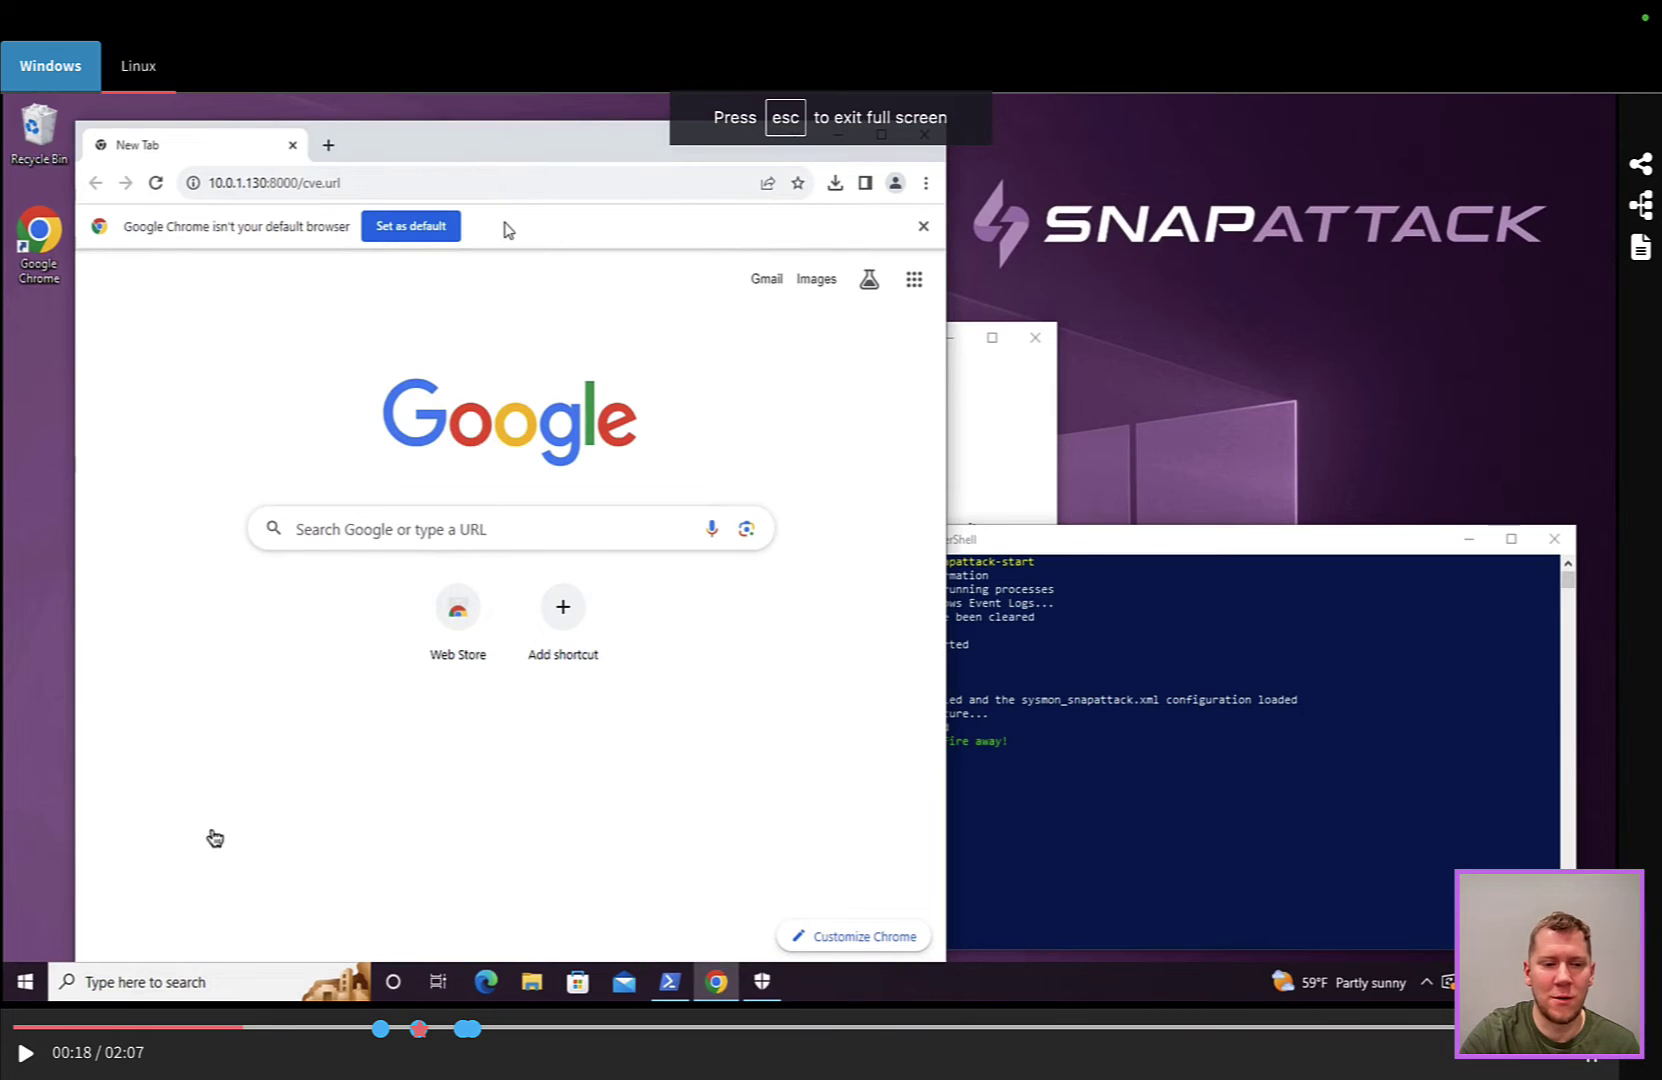
left_click(25, 1055)
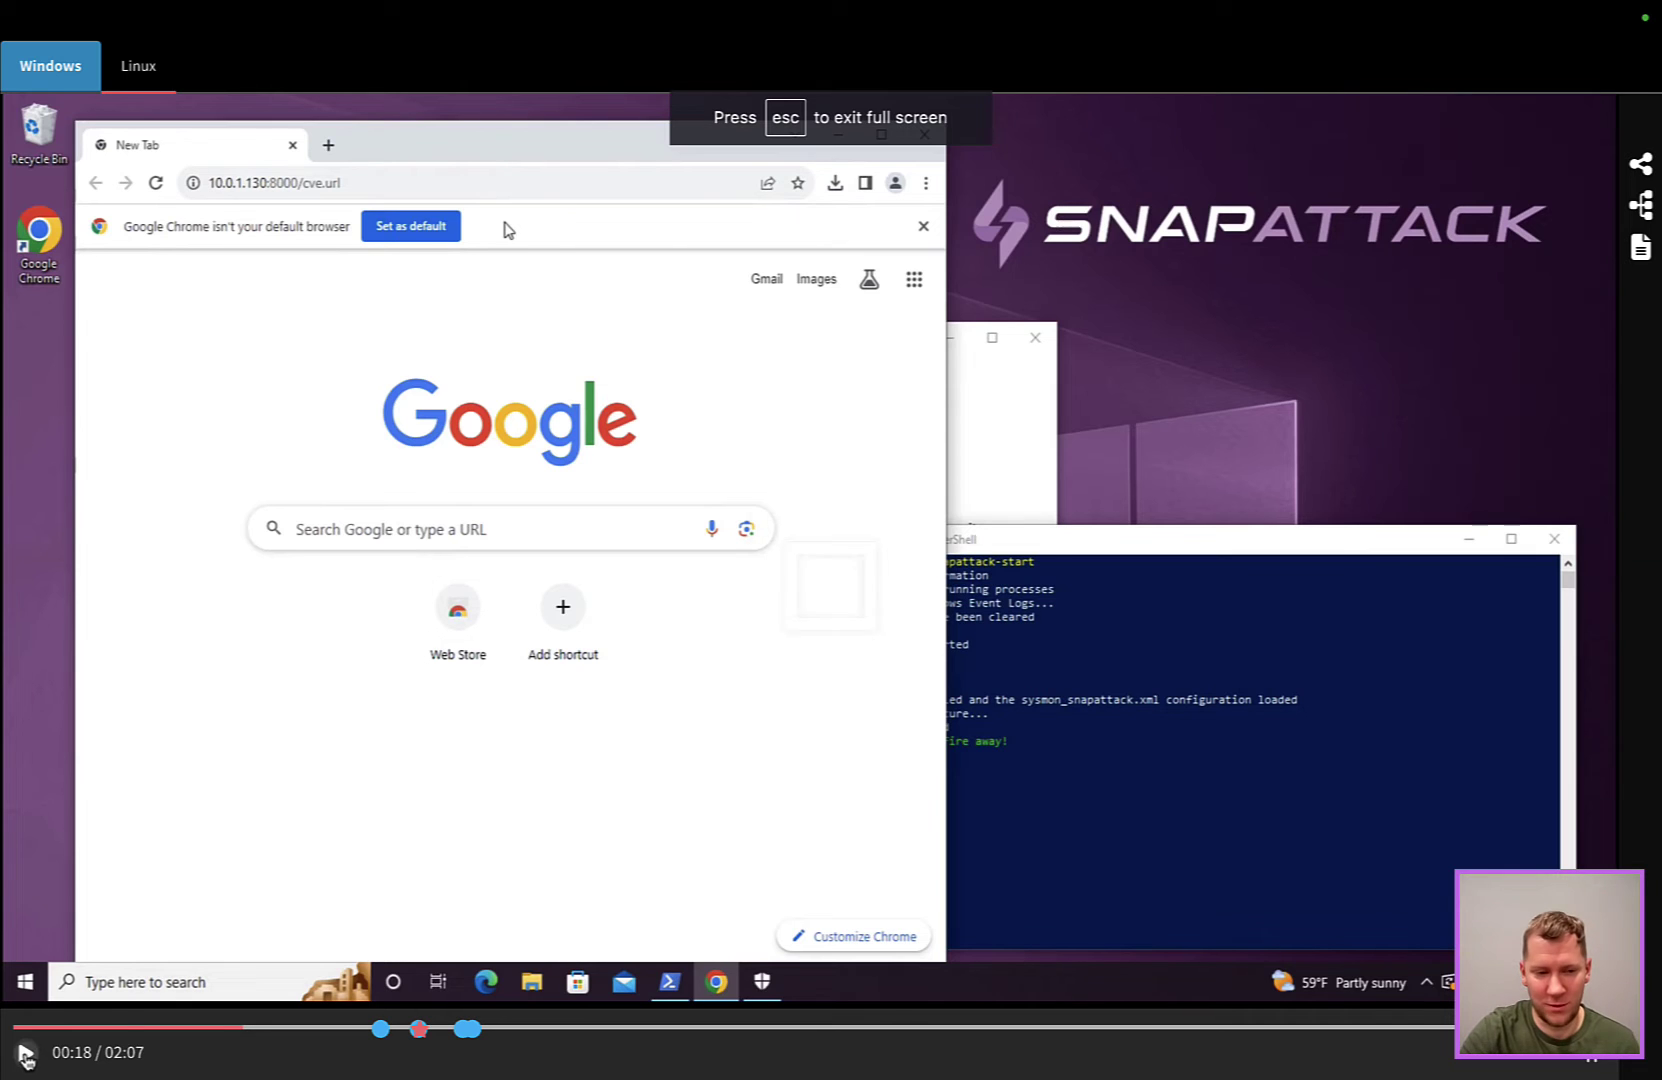
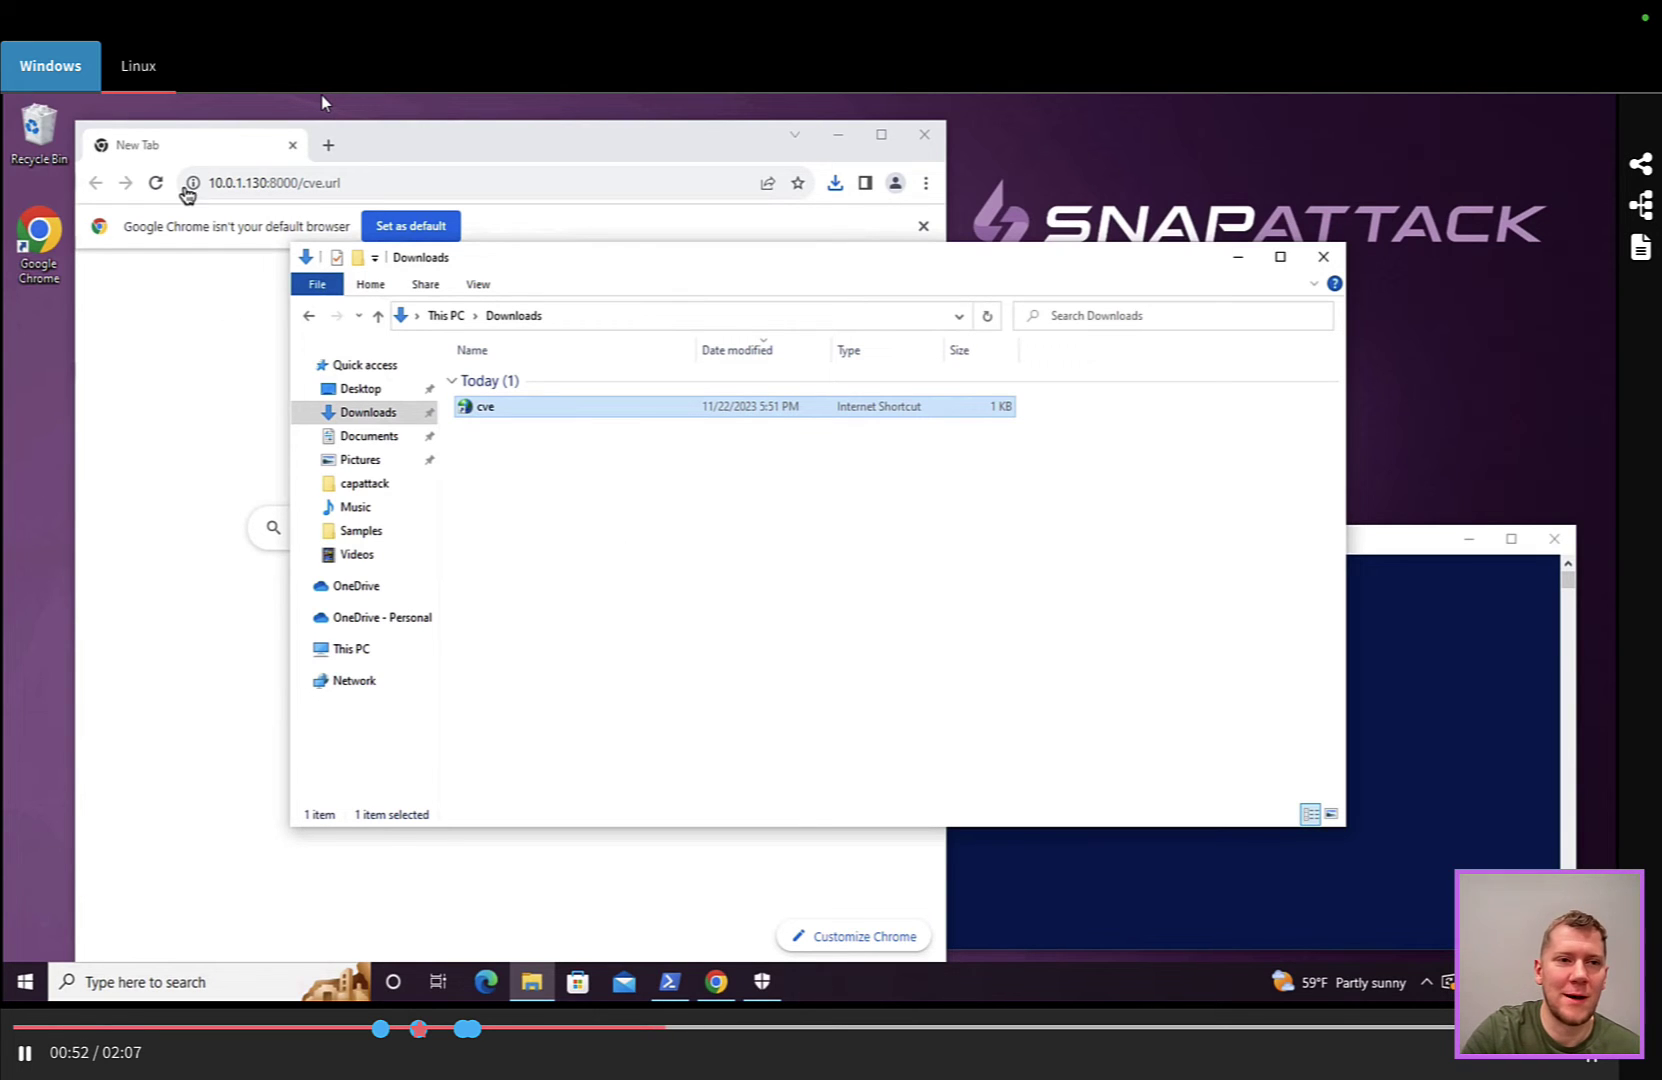
Switch to the Linux machine's view and resume playback until the Kali terminal shows the whoami result
left_click(149, 85)
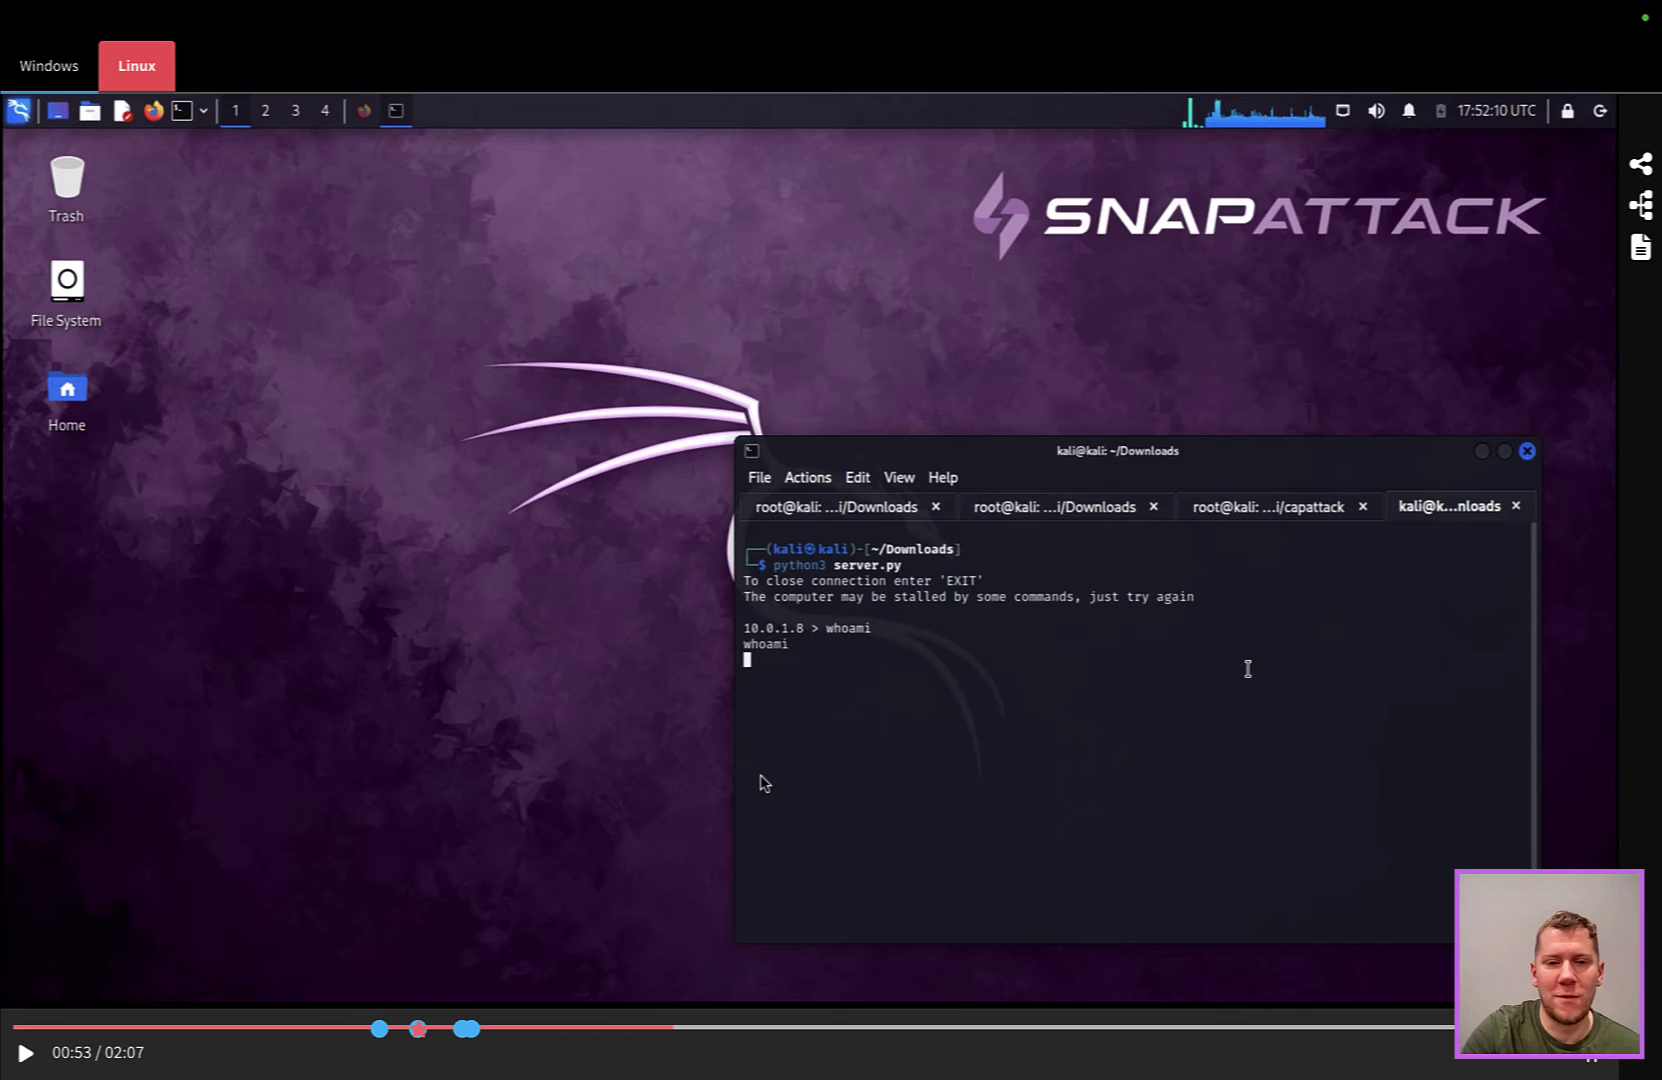
left_click(27, 1051)
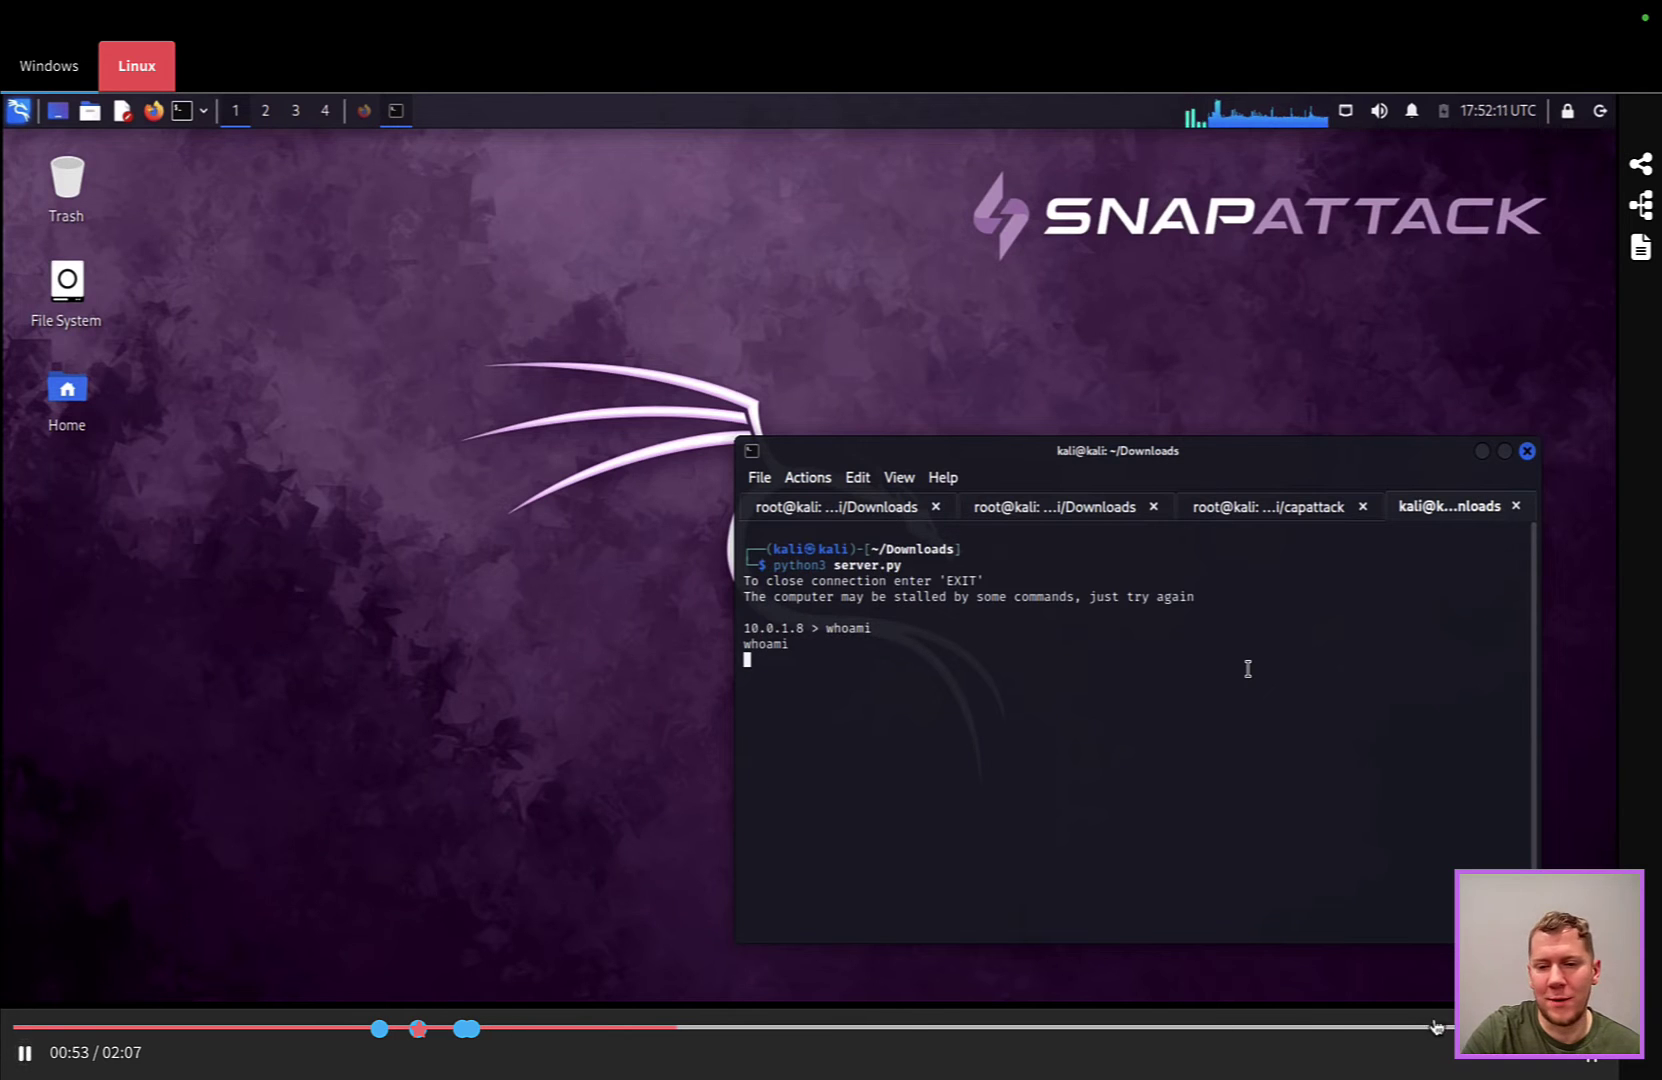
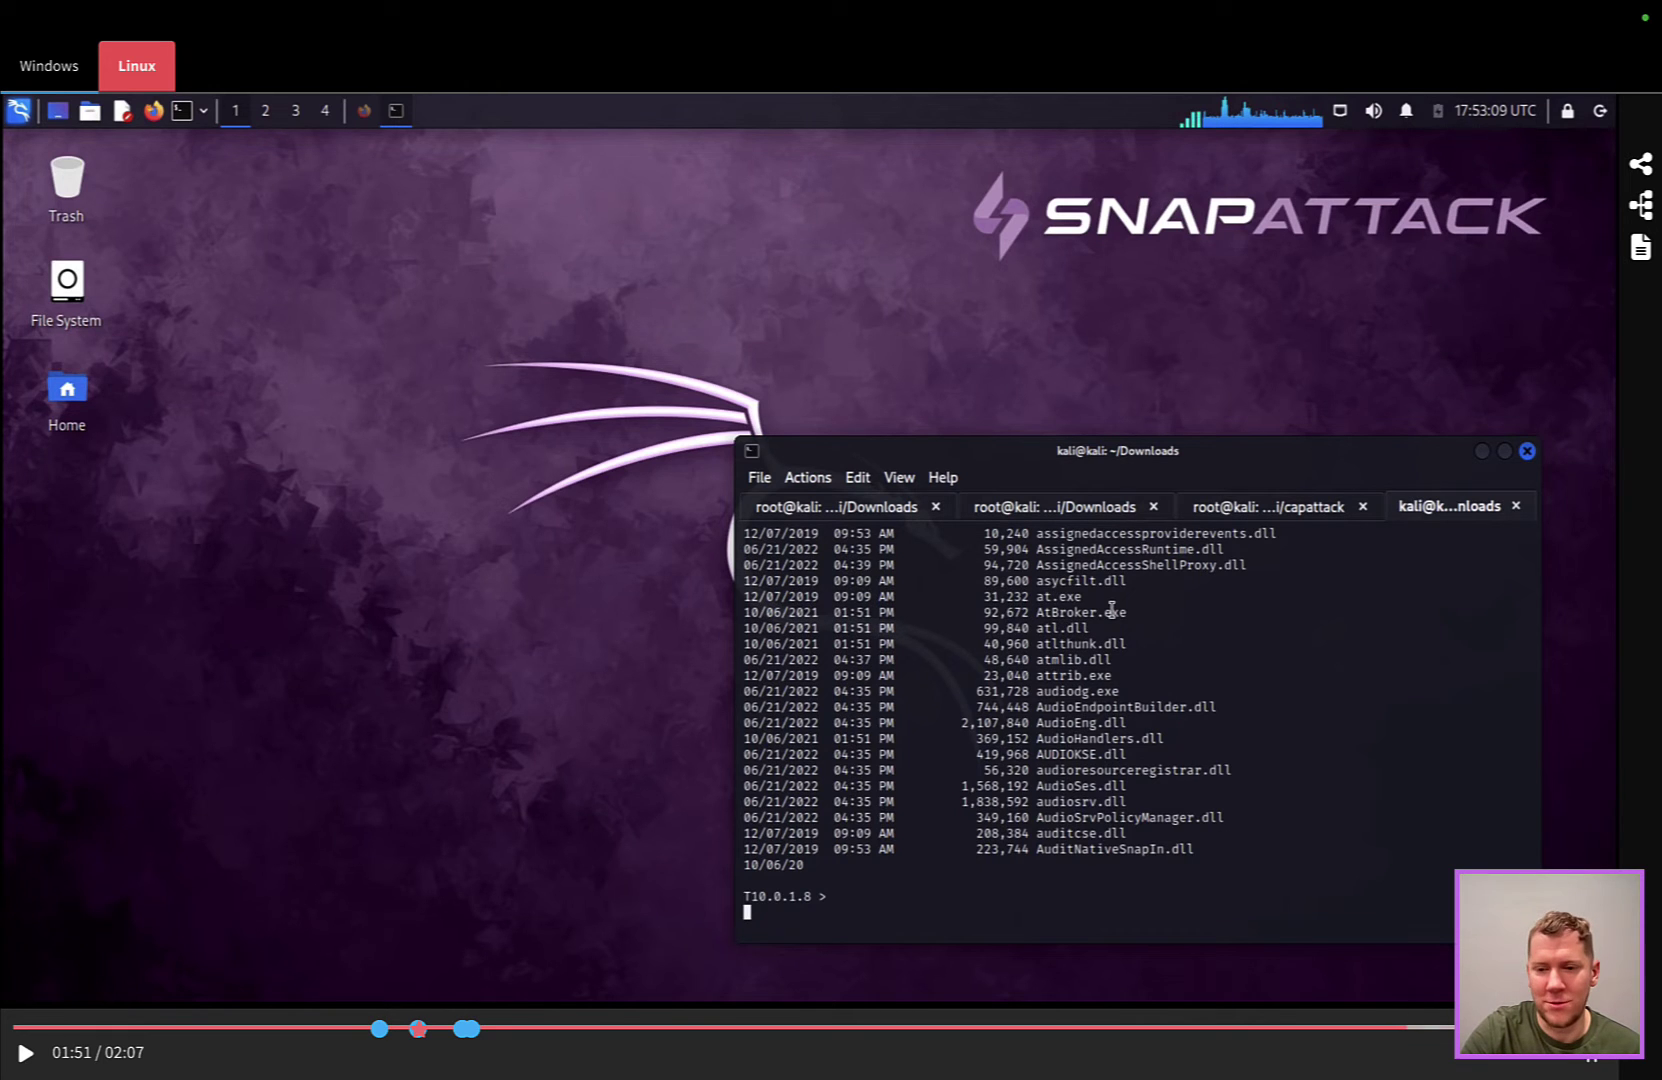
Exit full-screen replay and show the CVE-2023-36025 - Smartscreen Bypass process graph
left_click(1593, 1060)
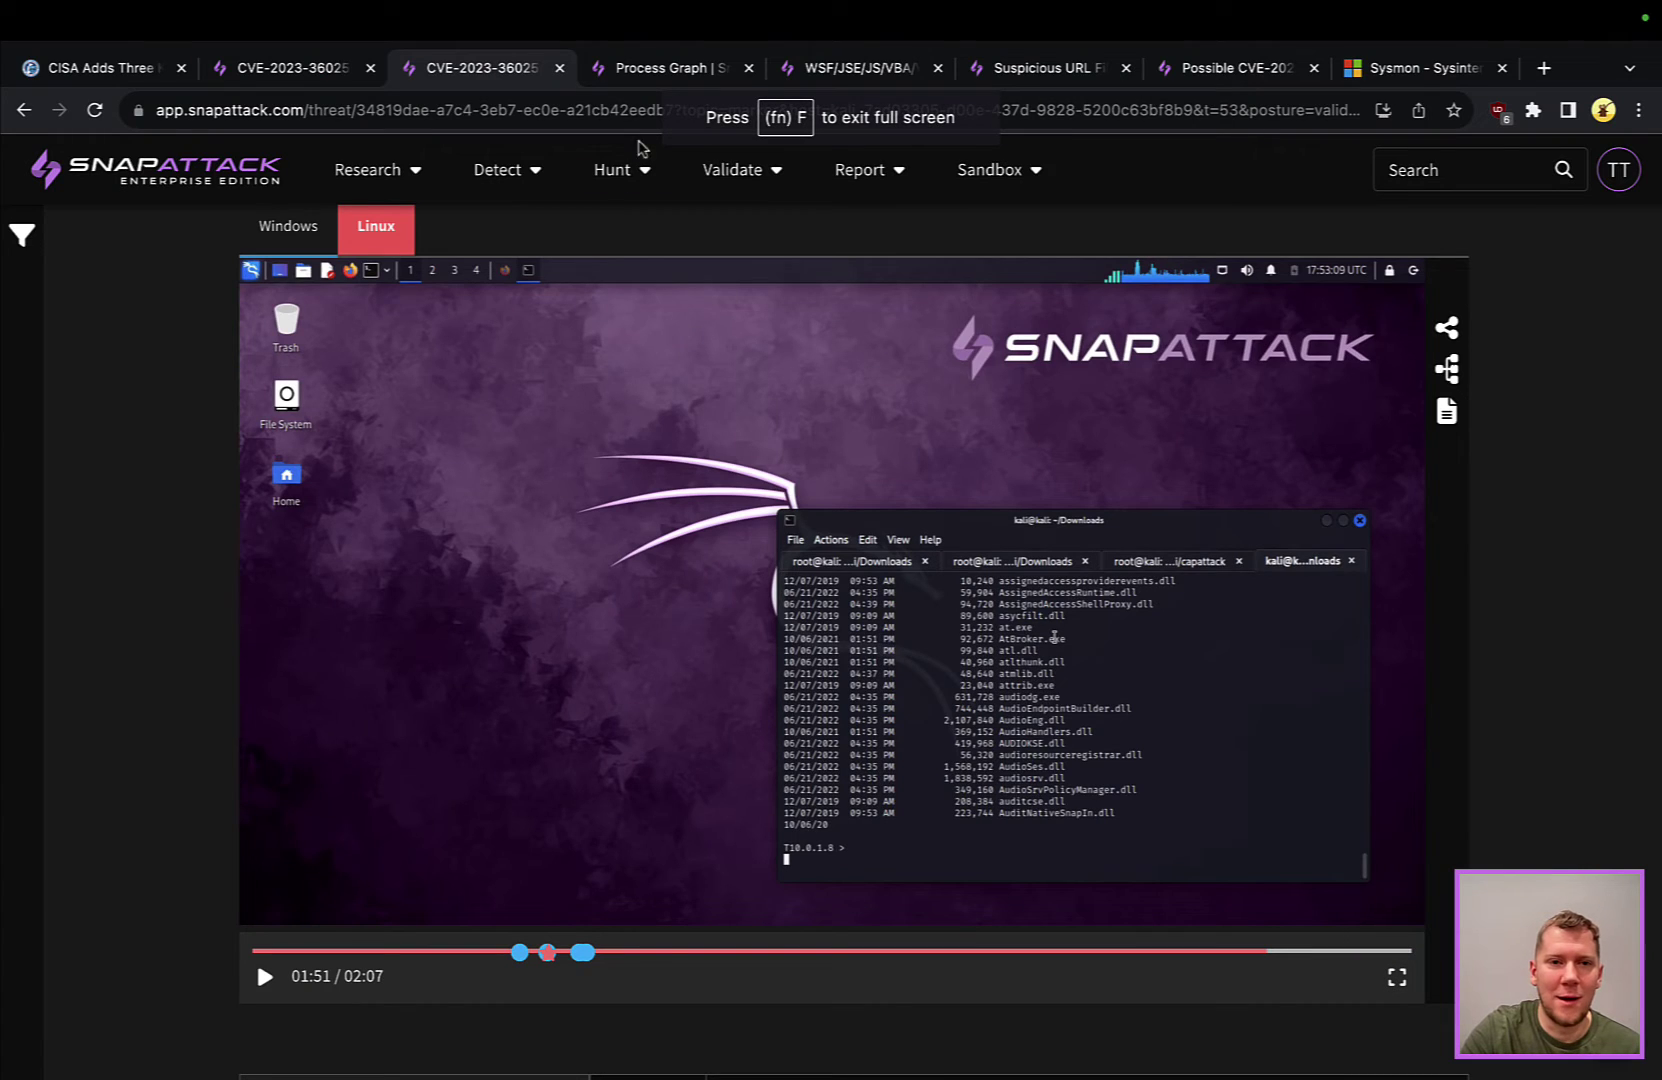
left_click(641, 80)
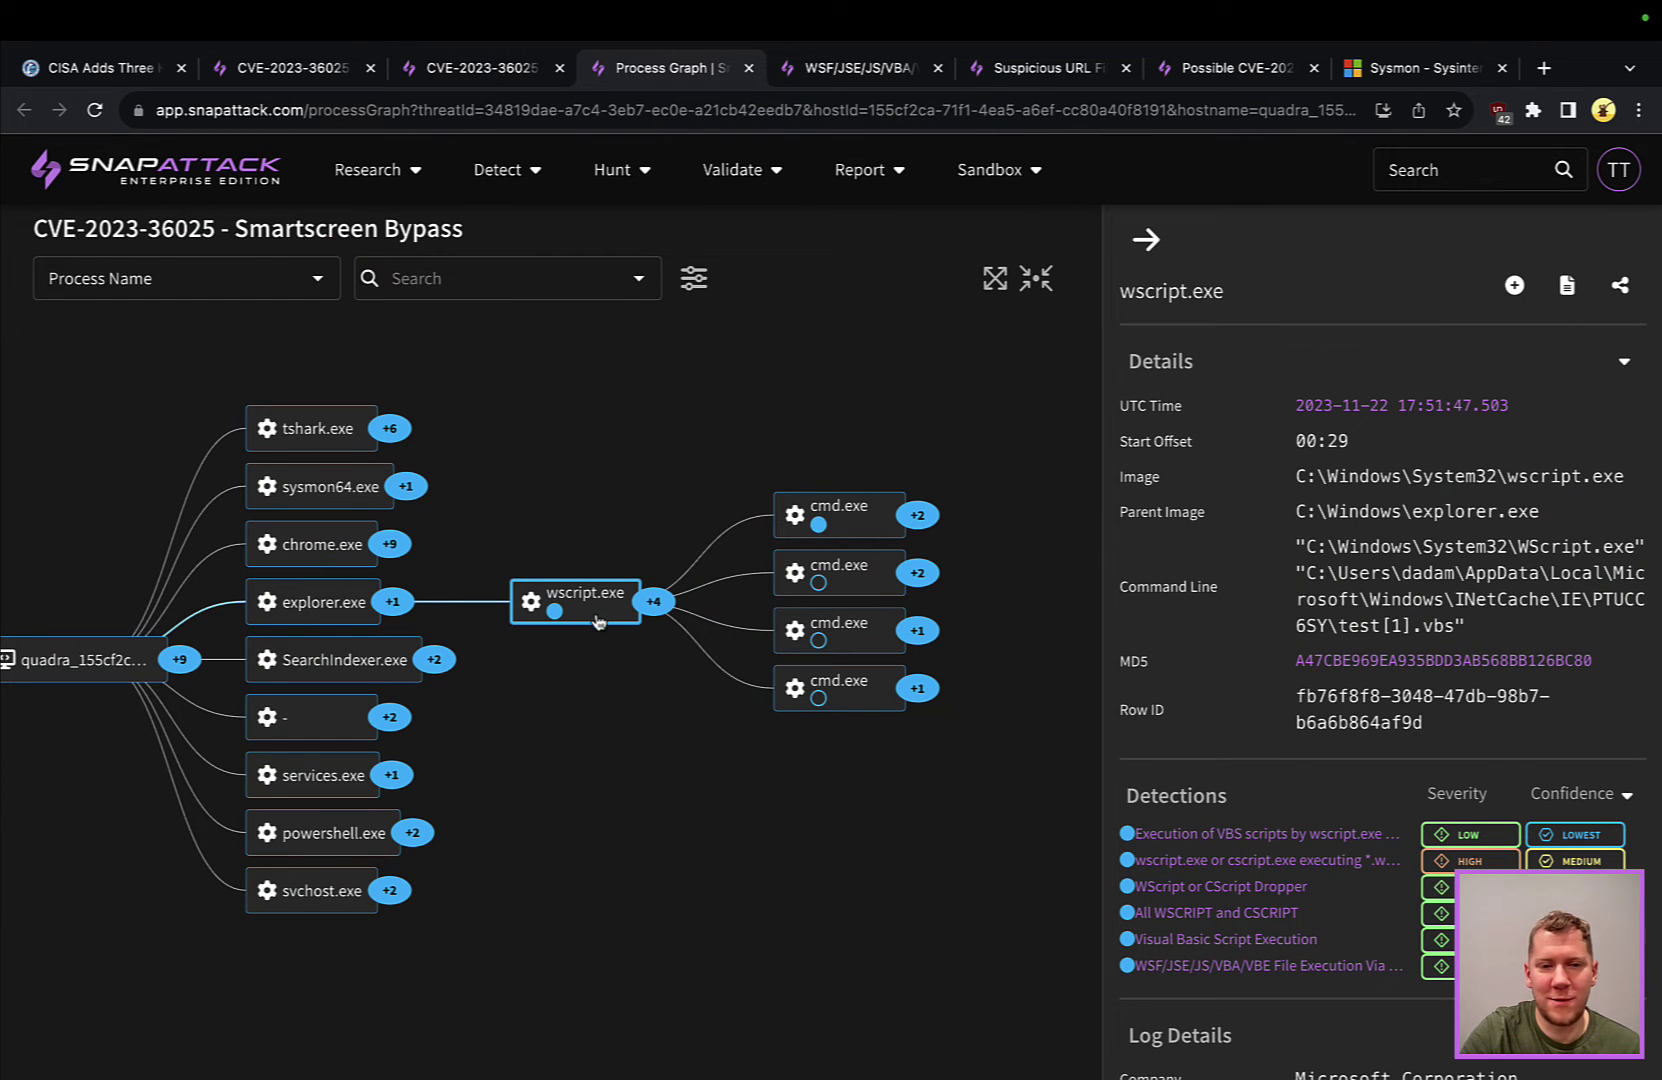
Inspect explorer.exe, wscript.exe, then each of the four cmd.exe children, ending on 'cmd /c dir'
left_click(335, 614)
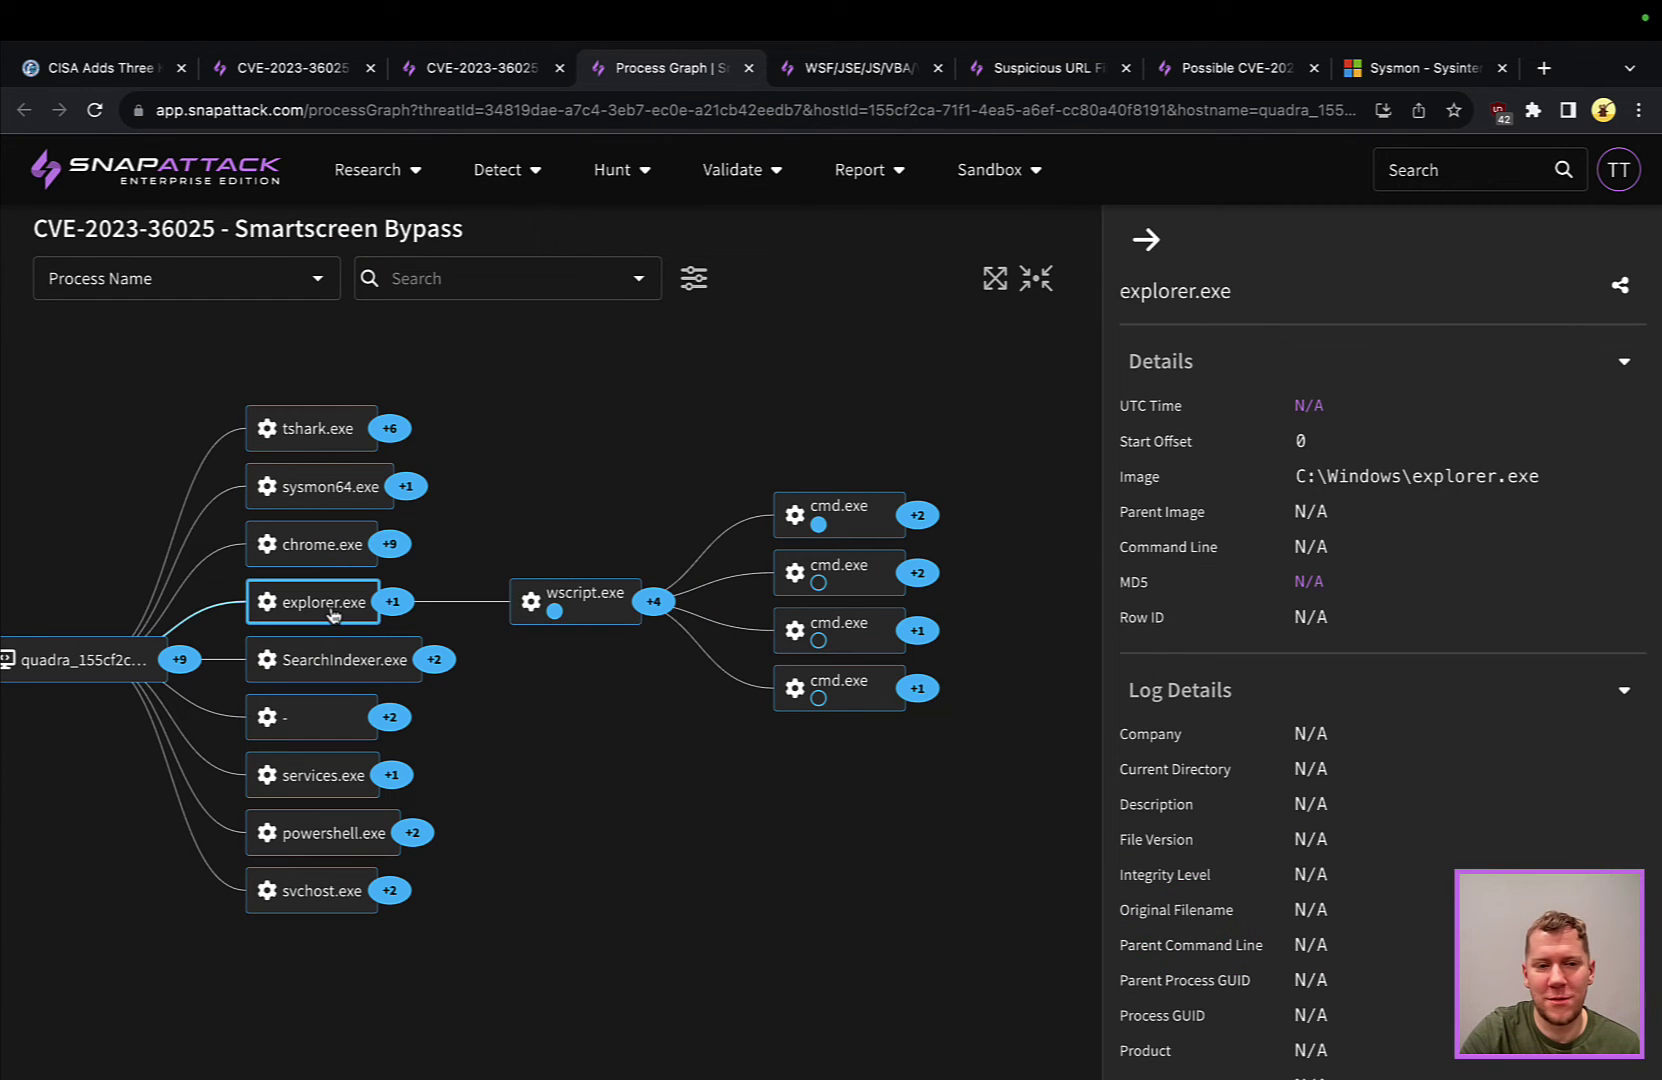
left_click(590, 607)
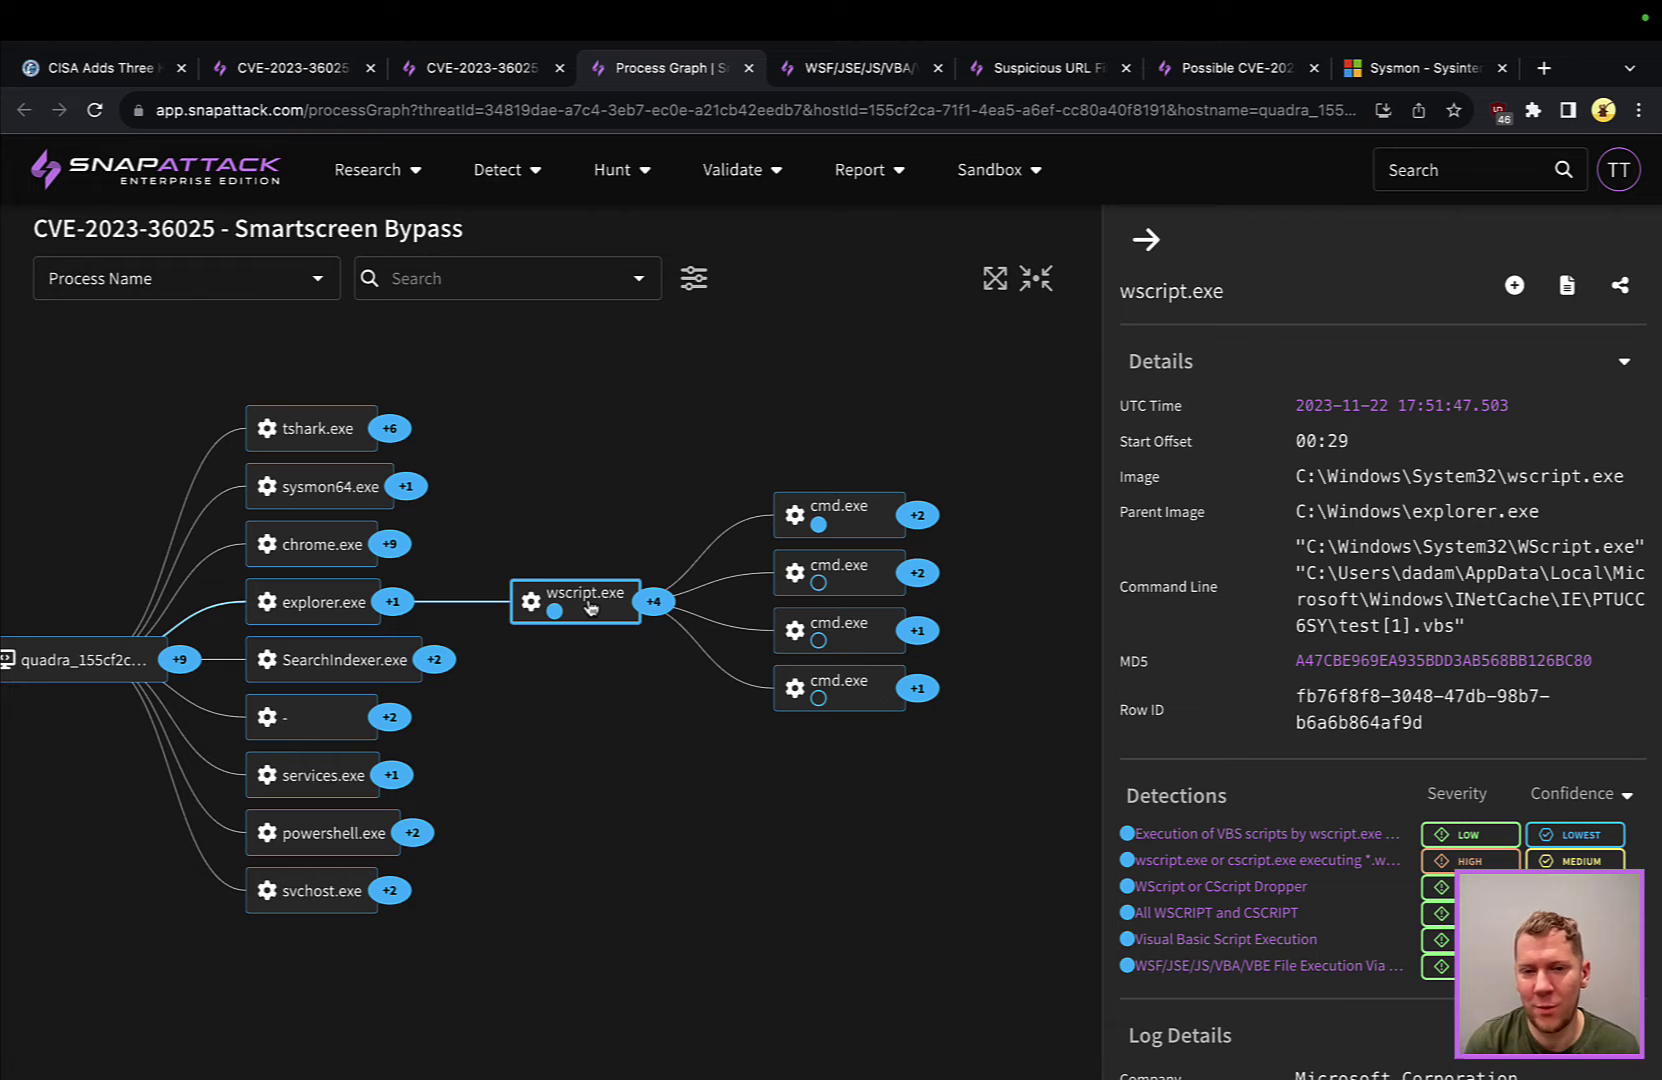
left_click(872, 538)
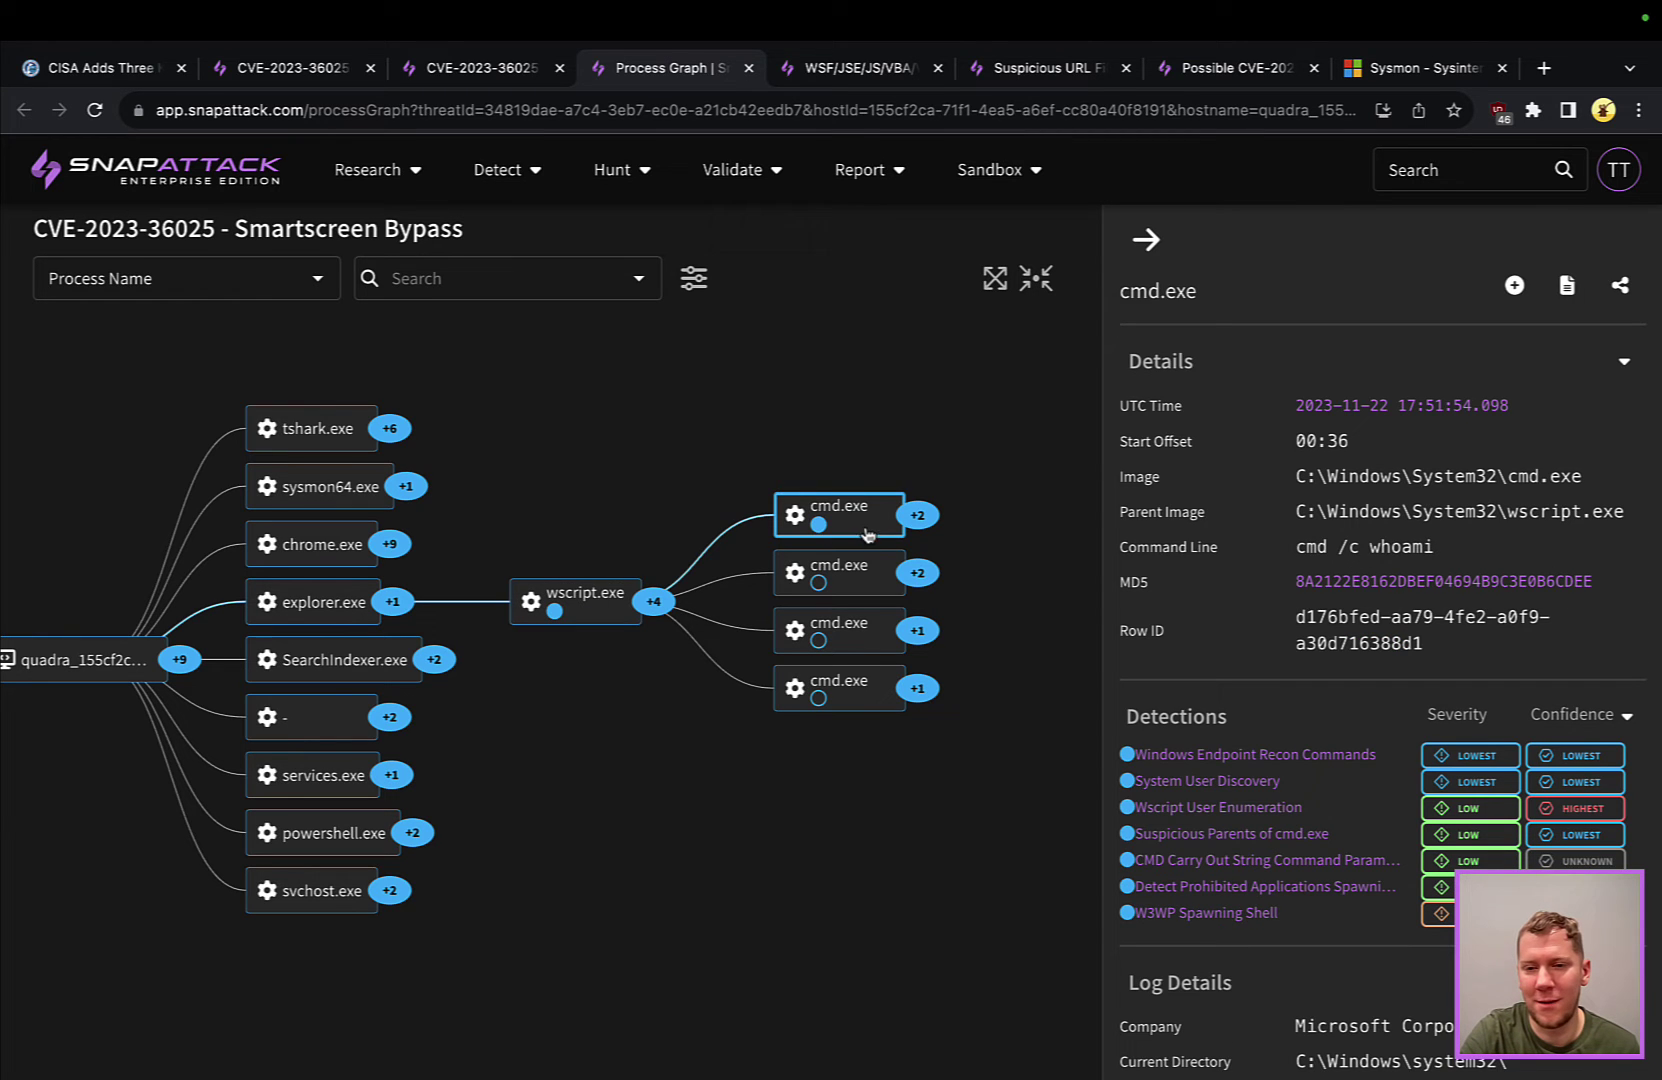
left_click(858, 582)
left_click(855, 655)
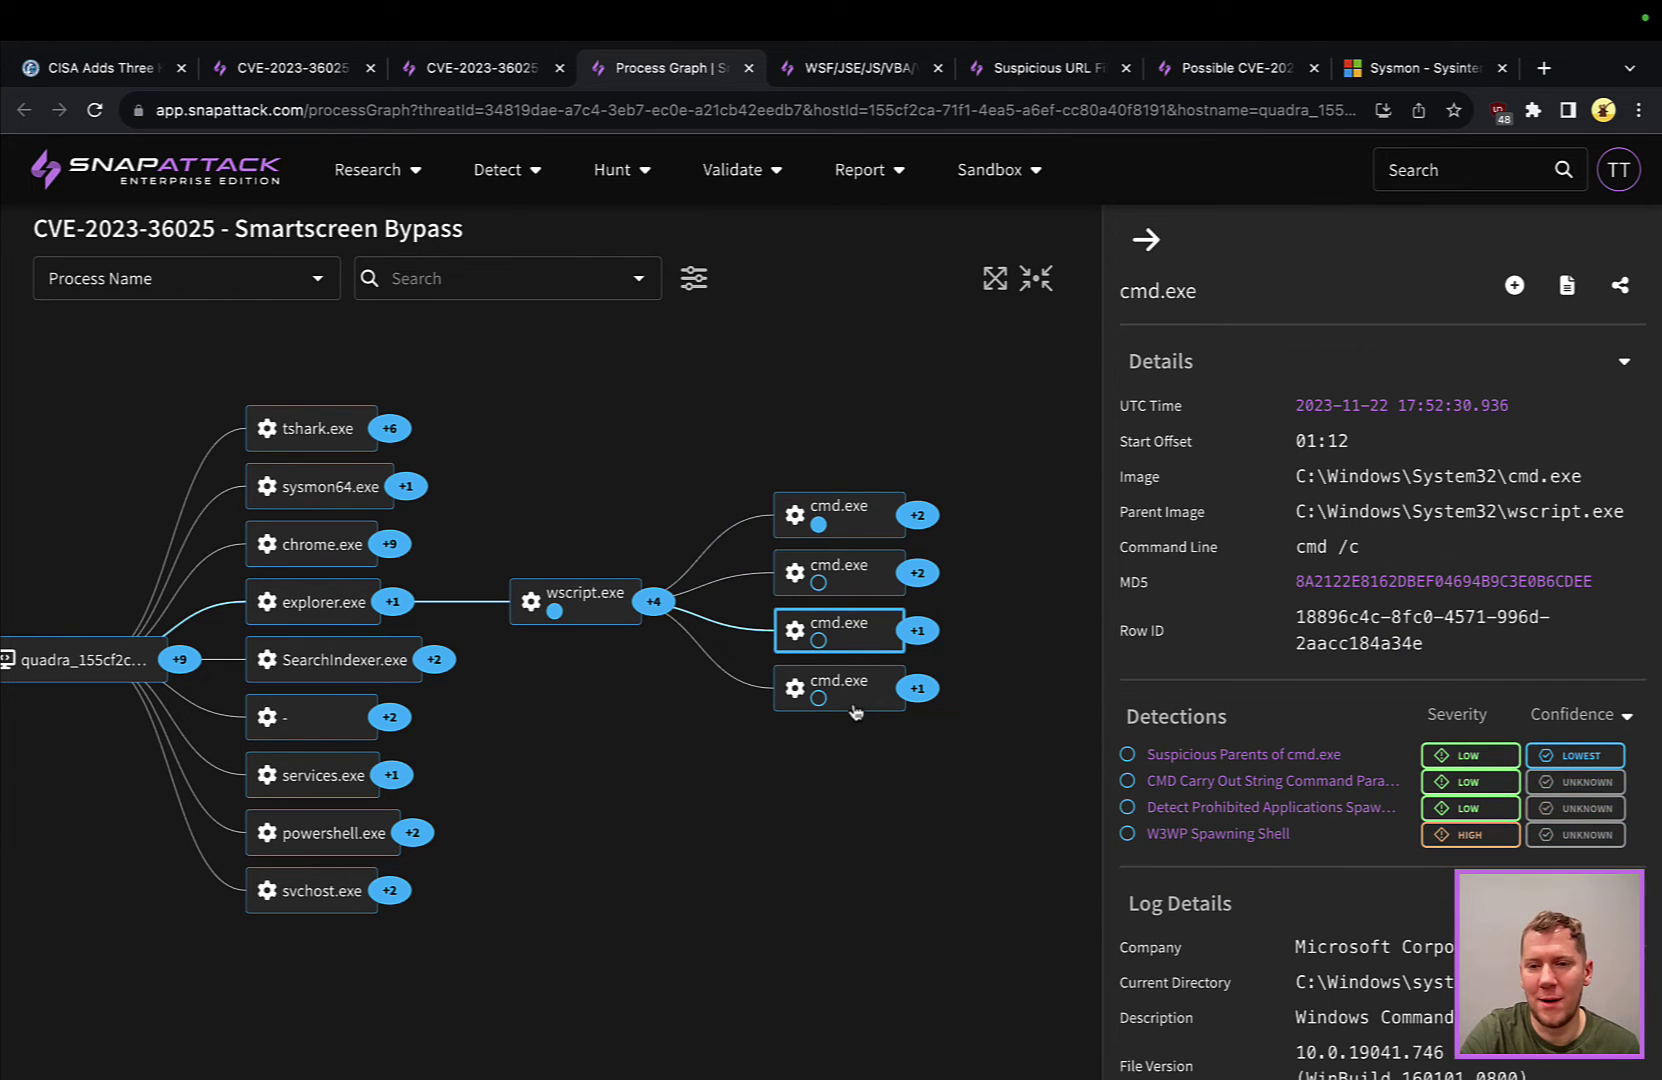
left_click(858, 705)
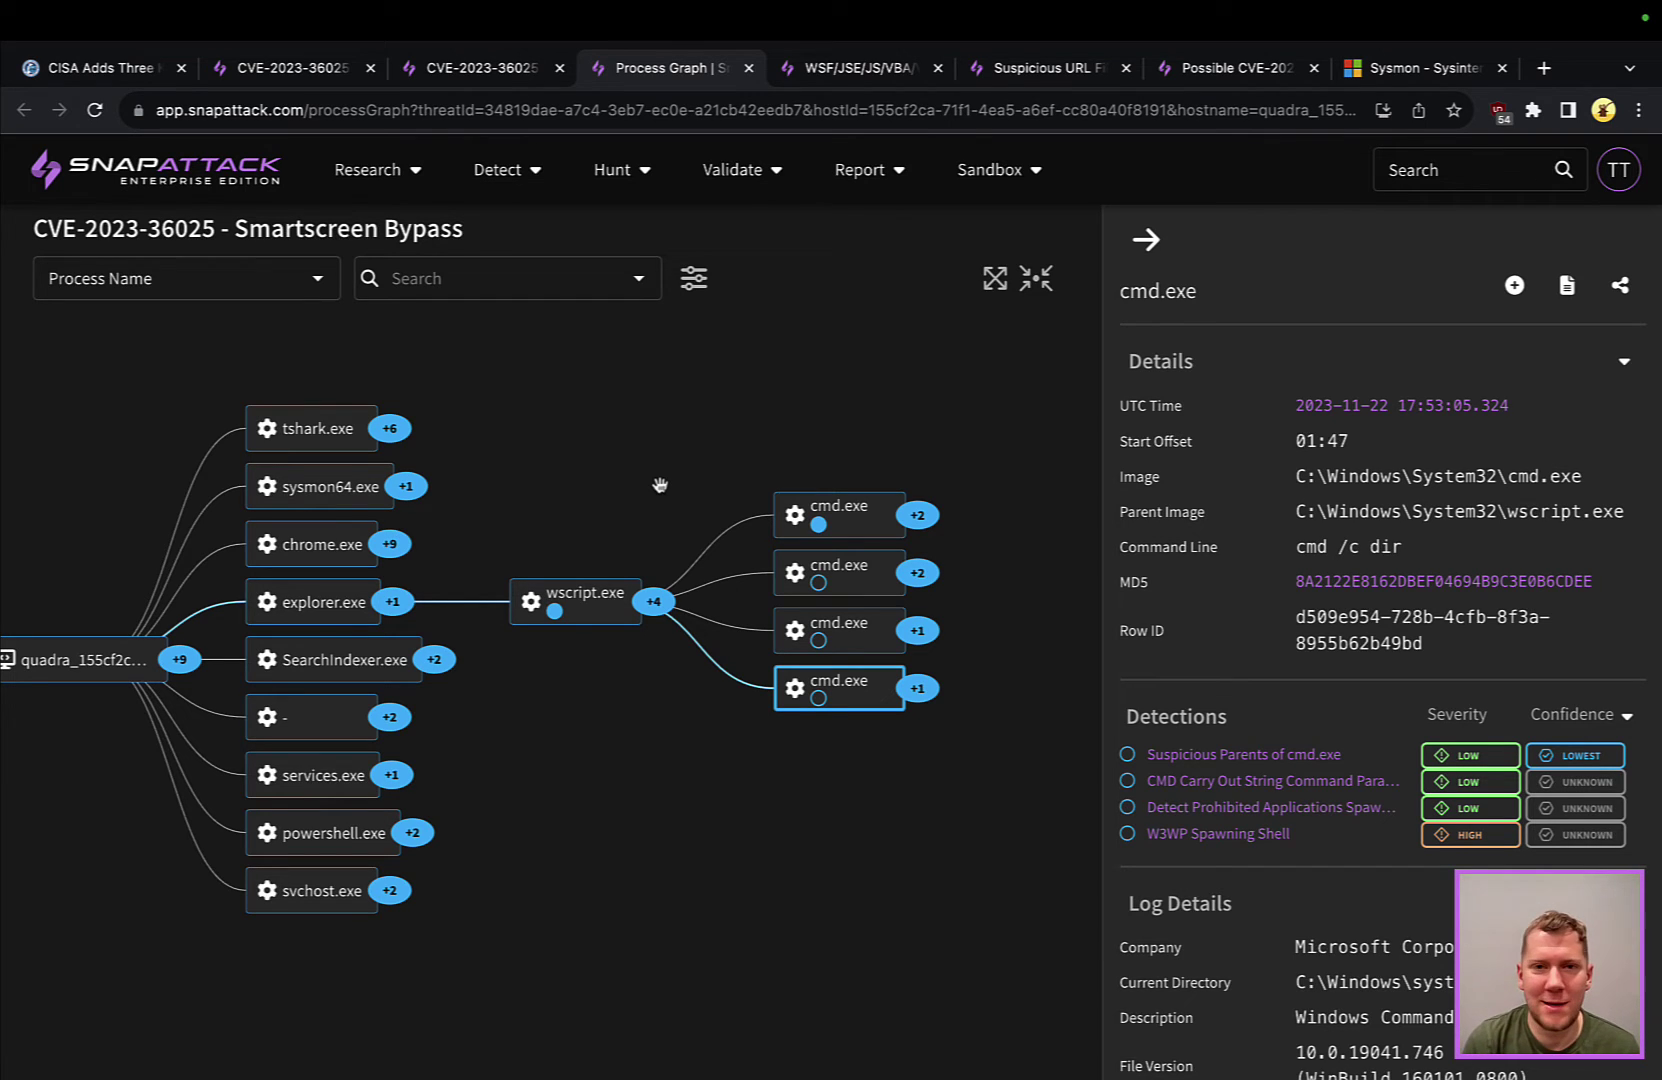
Open the WSF/JSE/JS/VBA/VBE File Execution Via Cscript/Wscript detection and scroll to its query
left_click(836, 72)
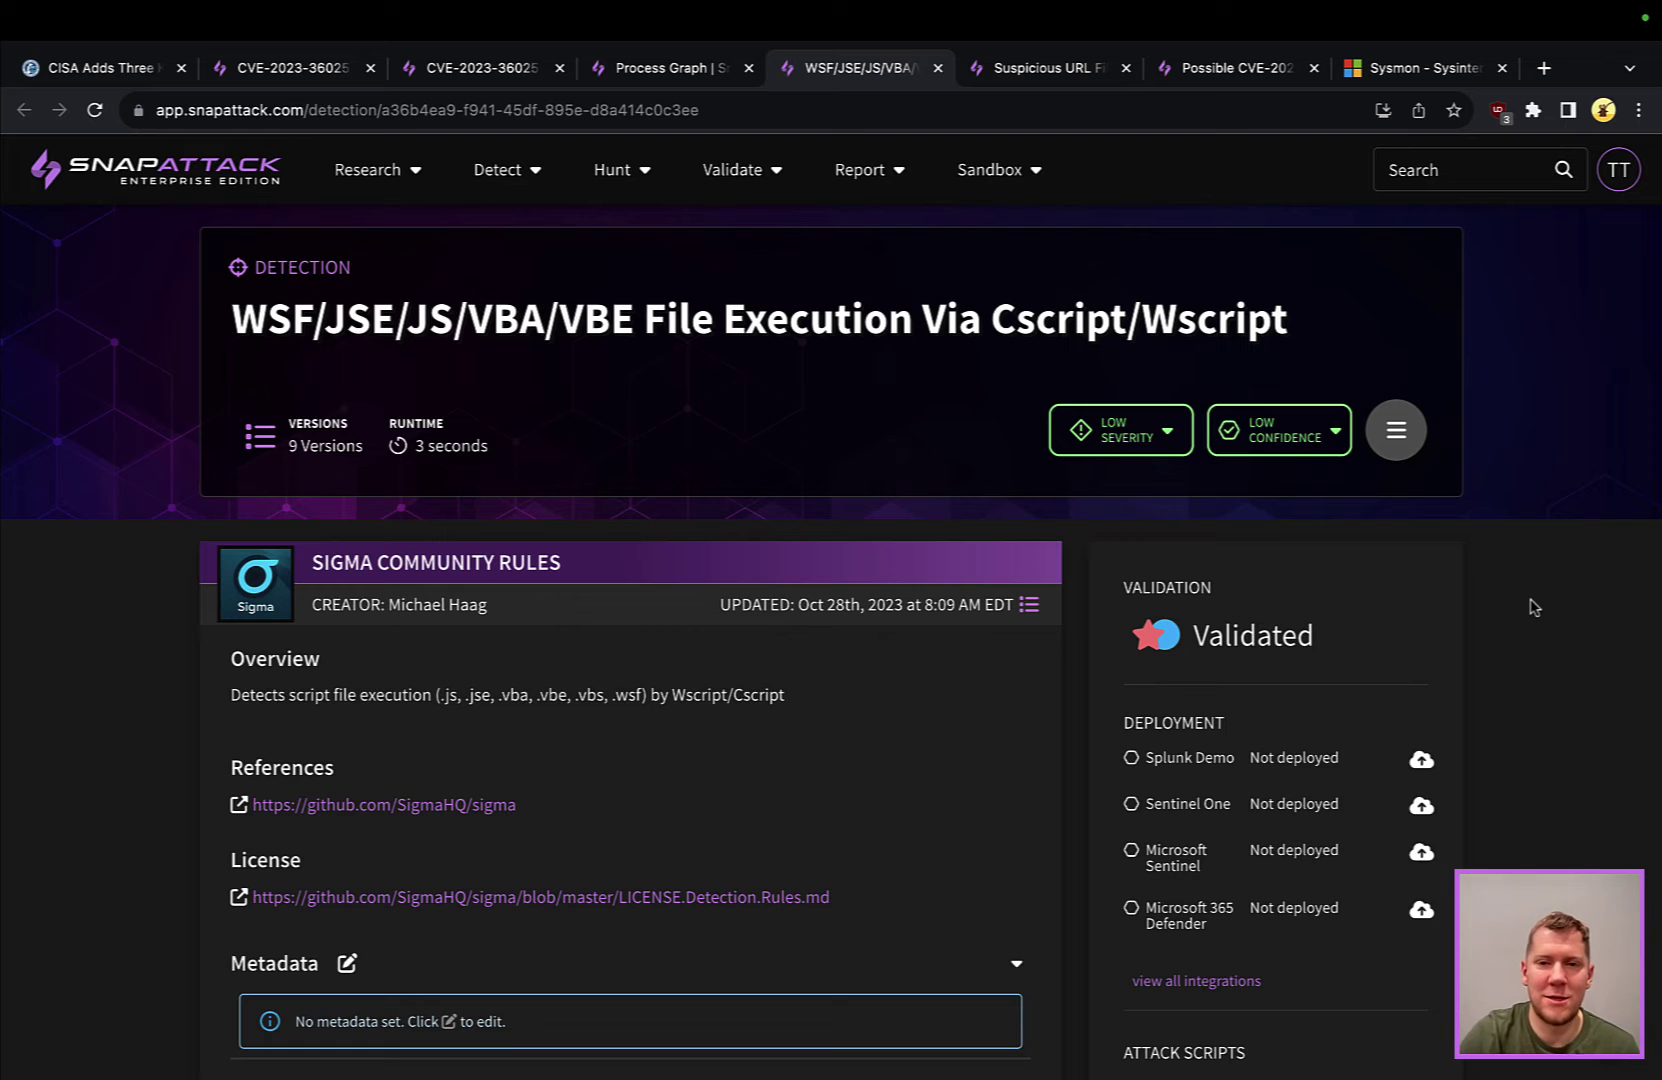
scroll(1534, 607, "down", 8)
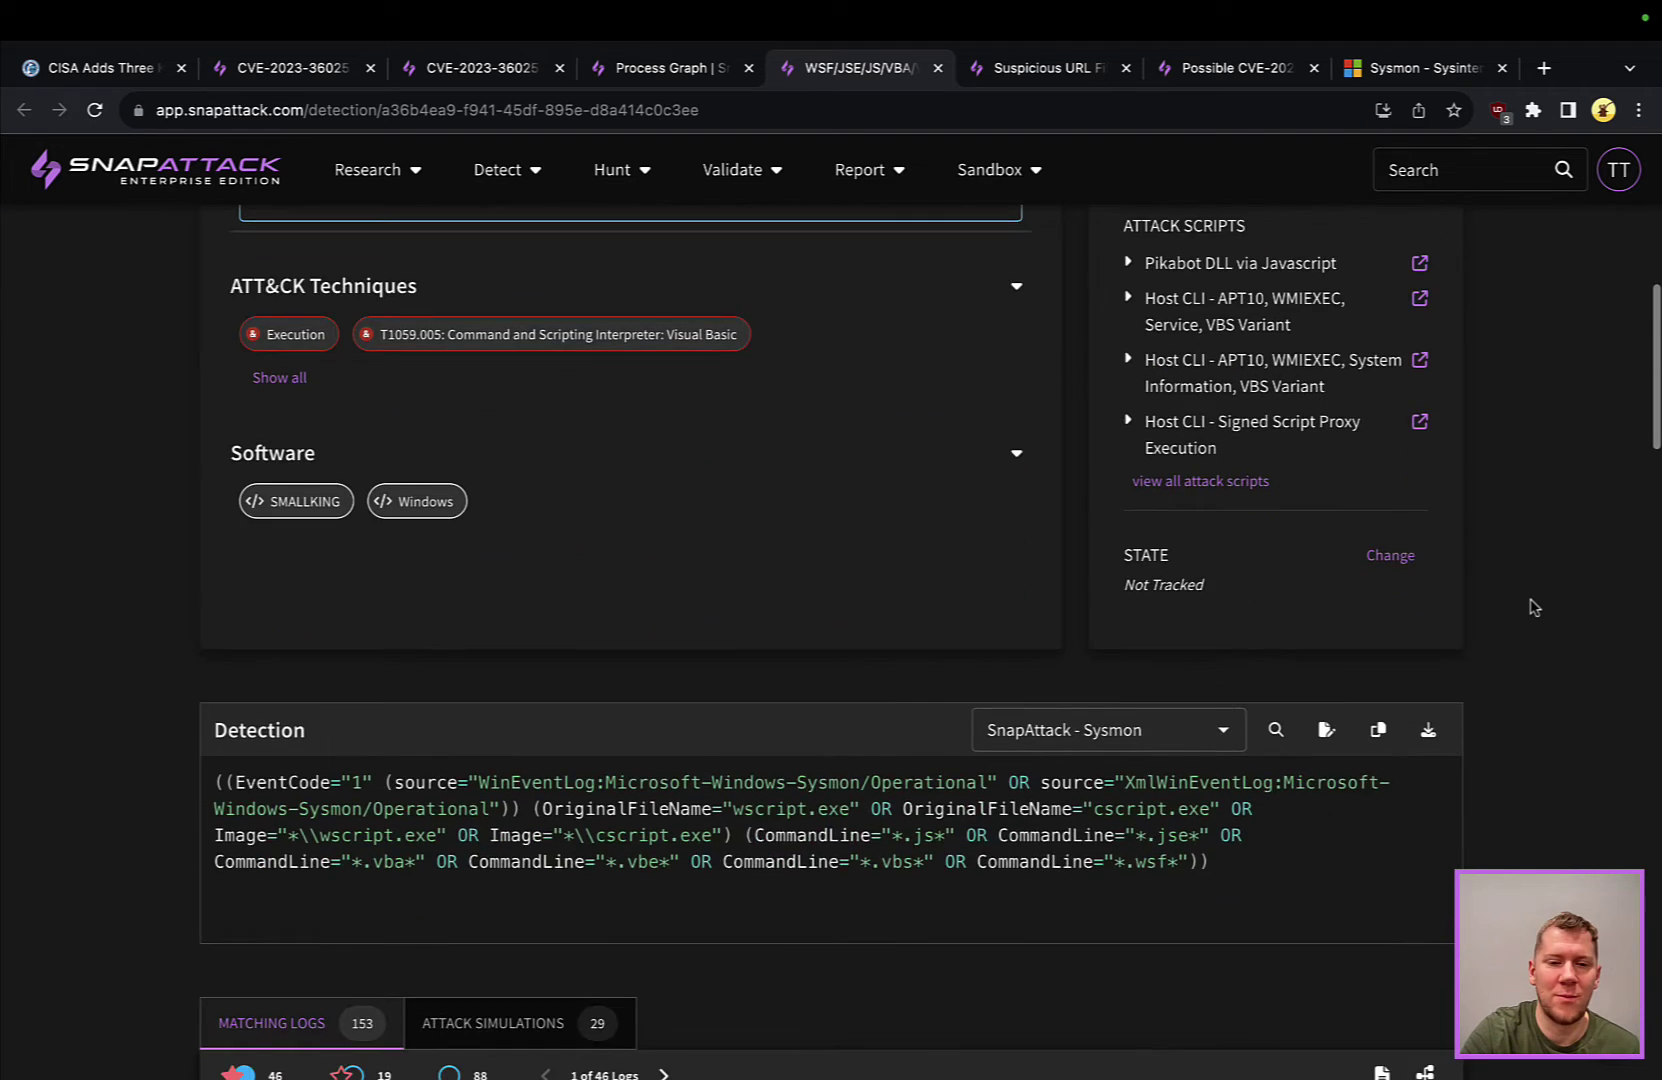
scroll(1534, 607, "down", 5)
Page forward through the detection's 153 matching logs, then return to the top
left_click(663, 636)
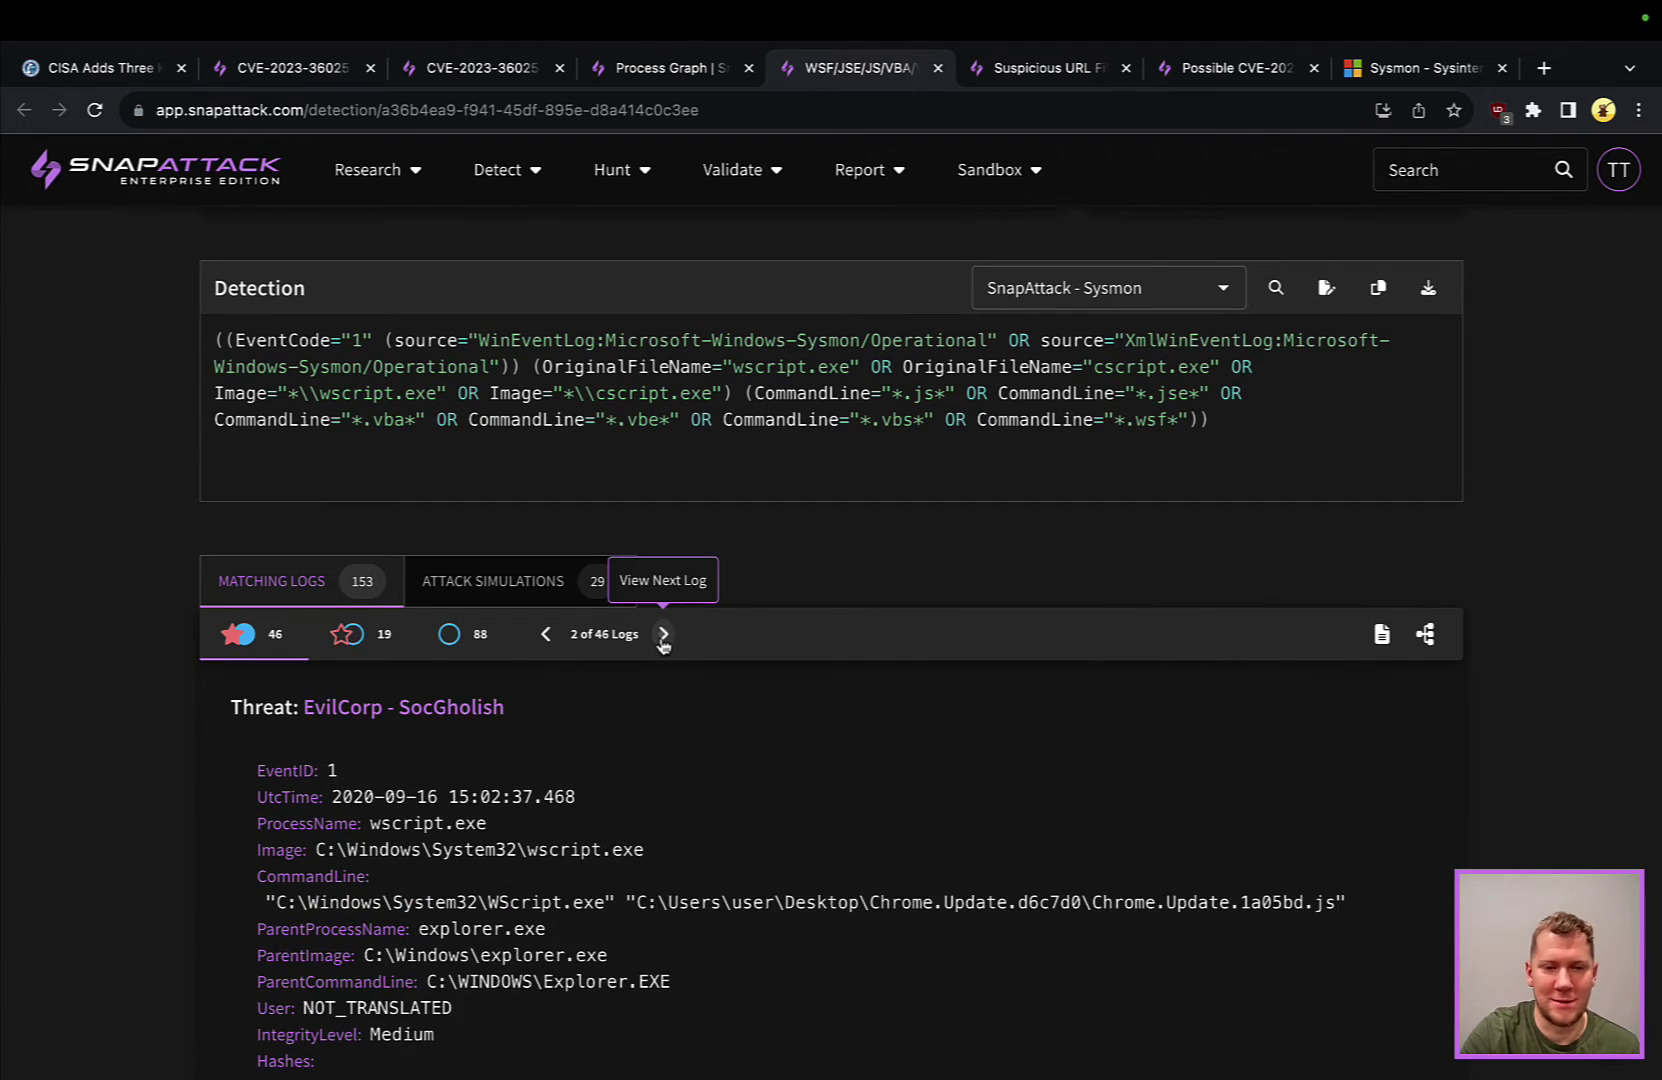
left_click(663, 636)
left_click(663, 636)
left_click(663, 636)
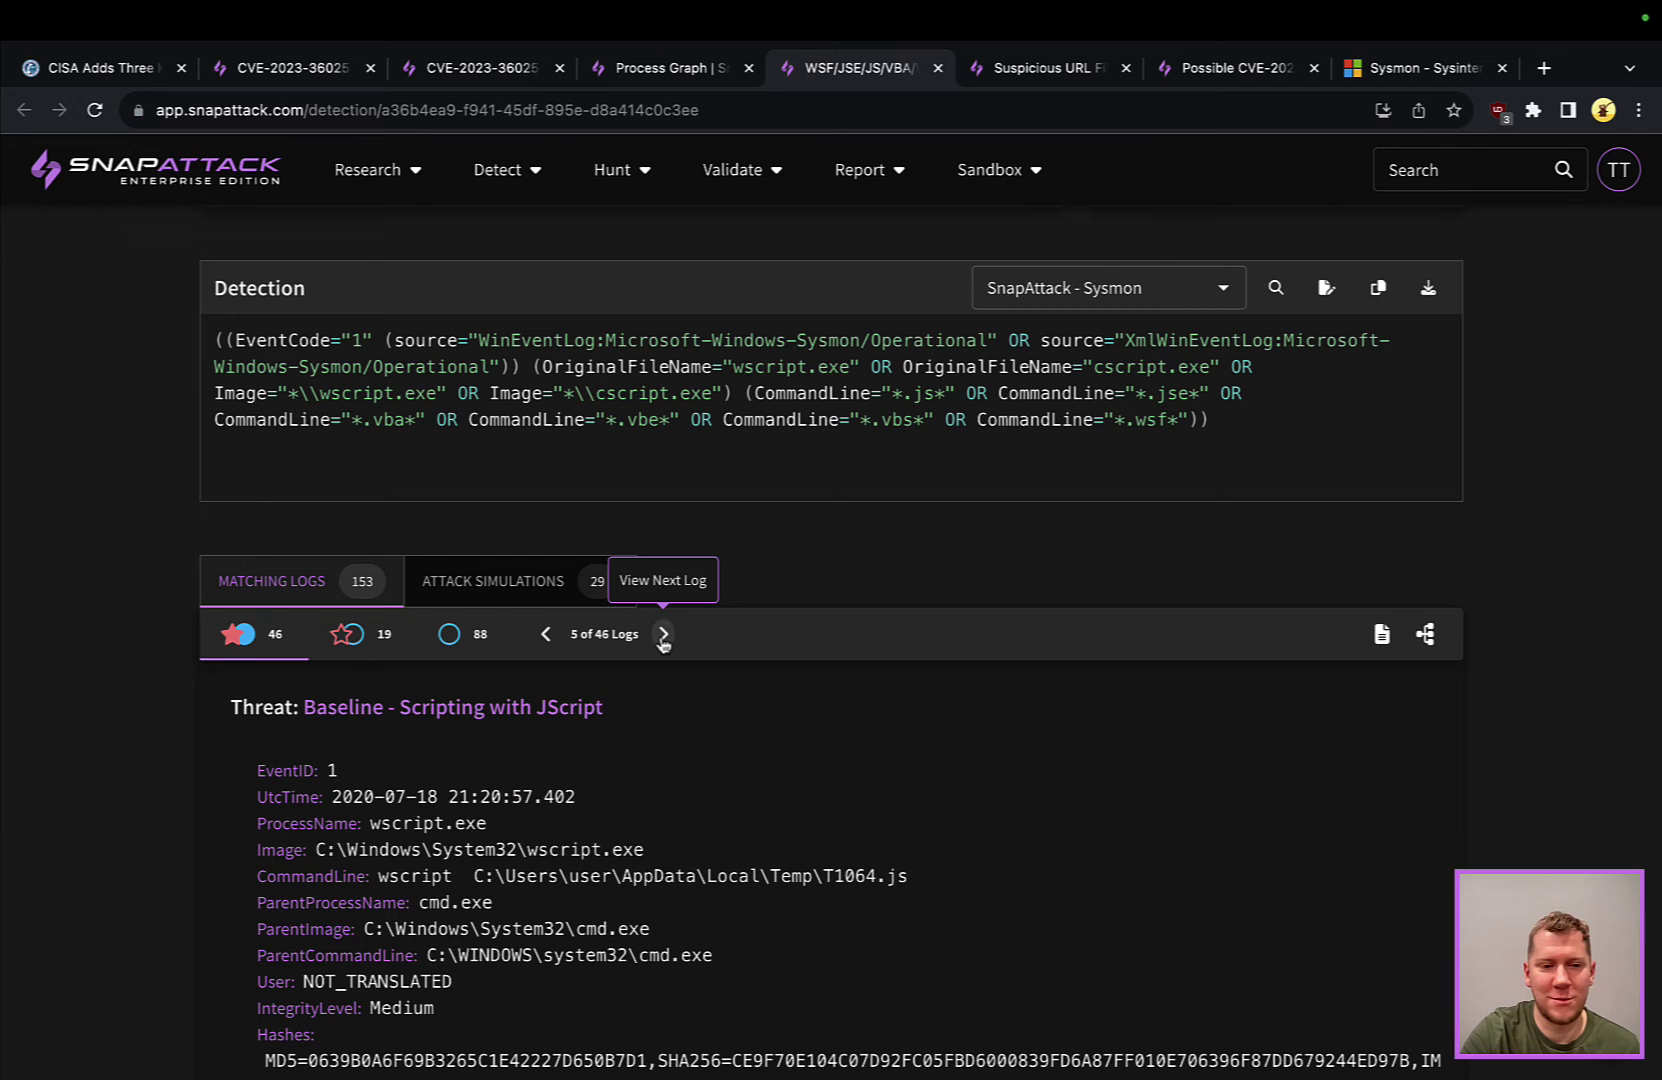
left_click(663, 636)
left_click(663, 636)
left_click(663, 636)
left_click(663, 636)
left_click(663, 636)
left_click(663, 636)
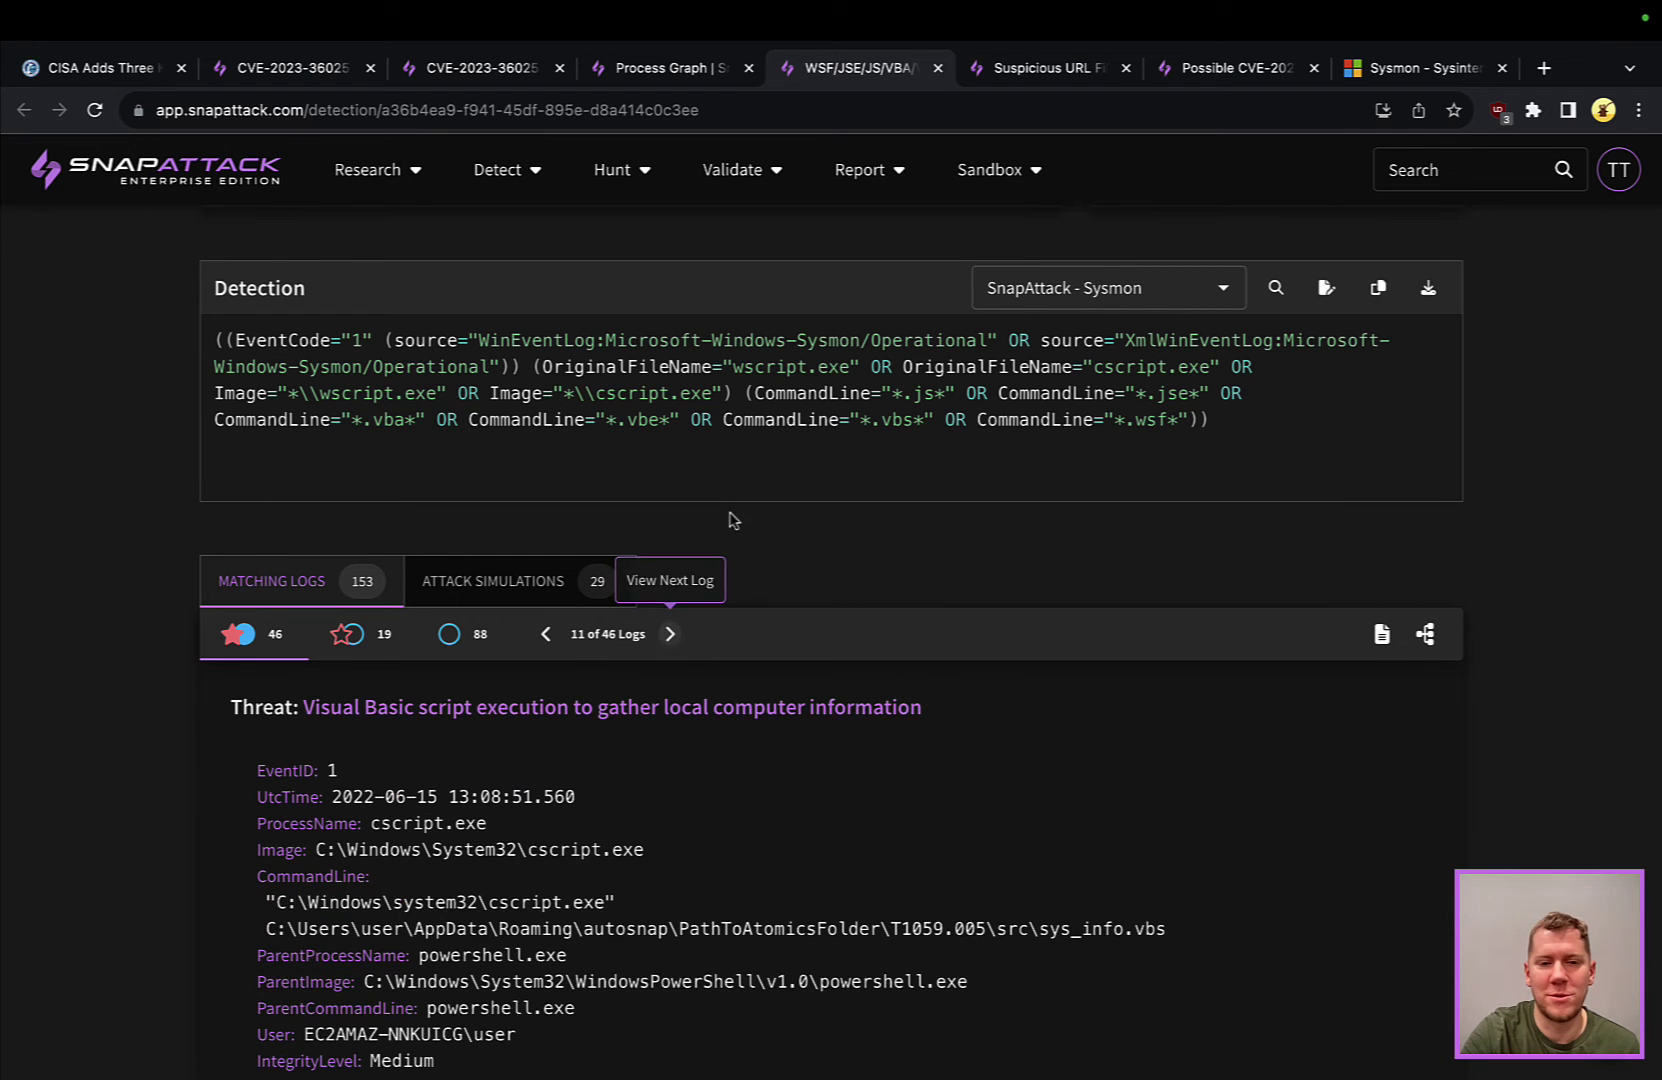
scroll(743, 499, "up", 5)
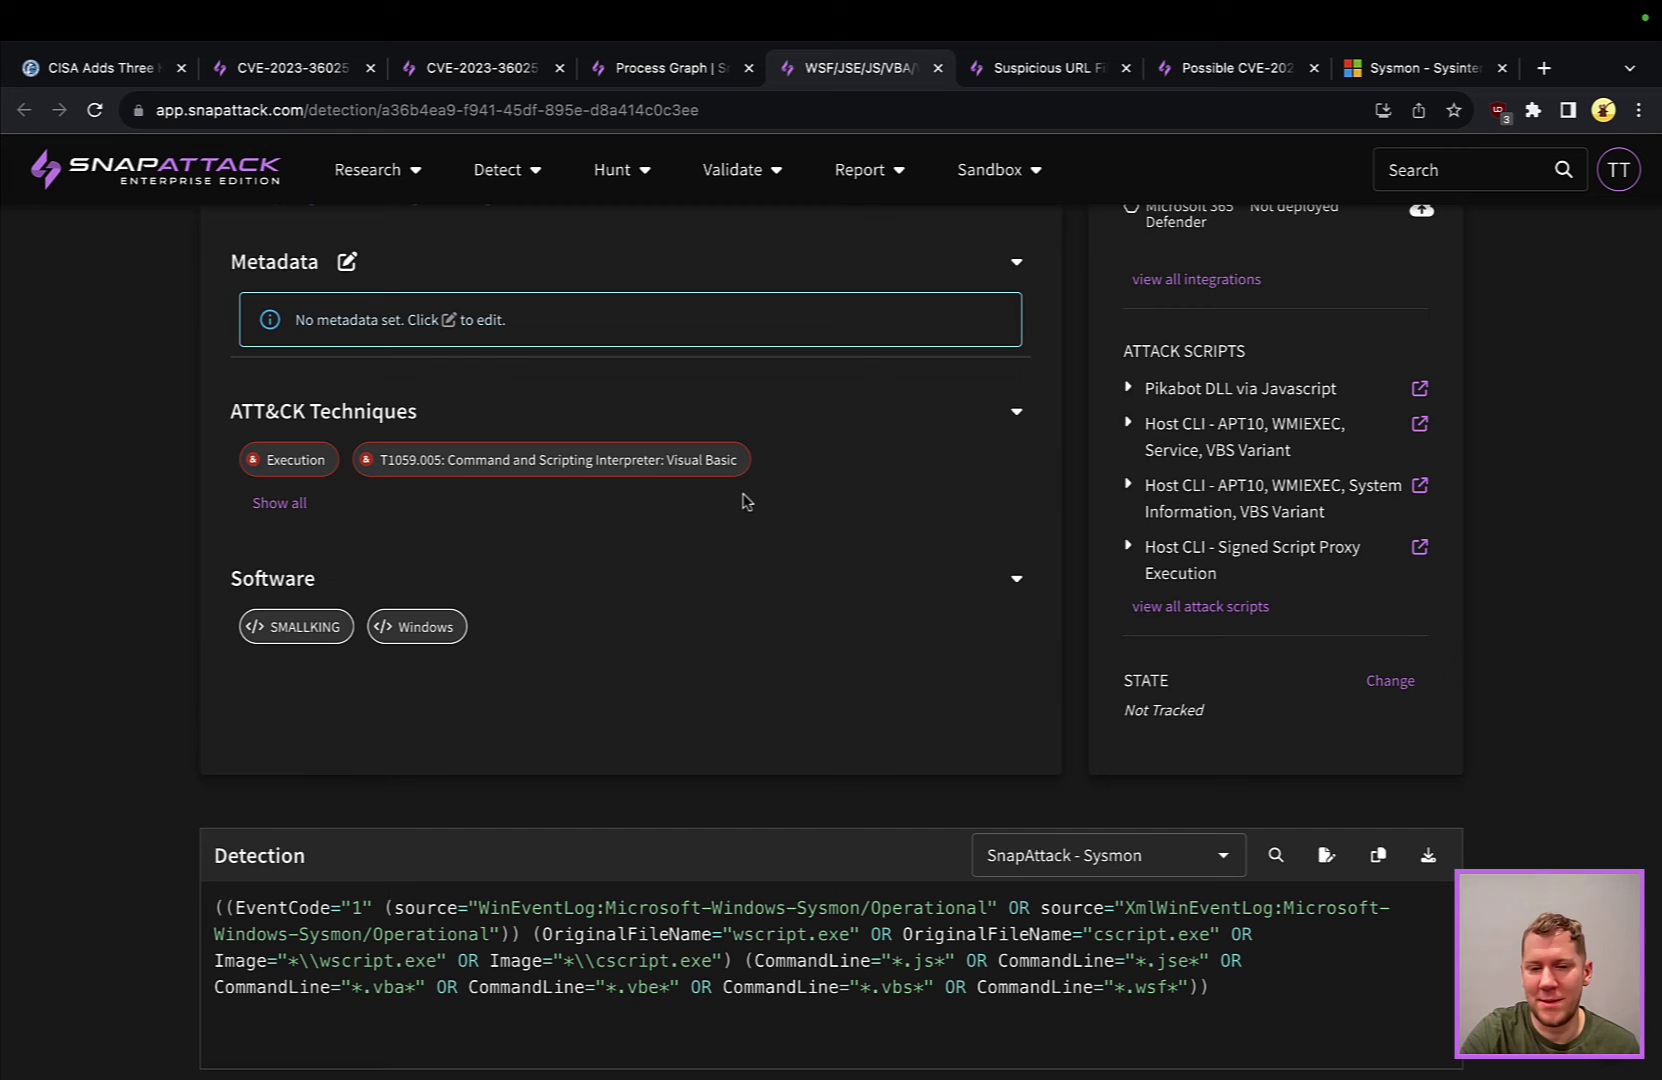
scroll(743, 499, "up", 7)
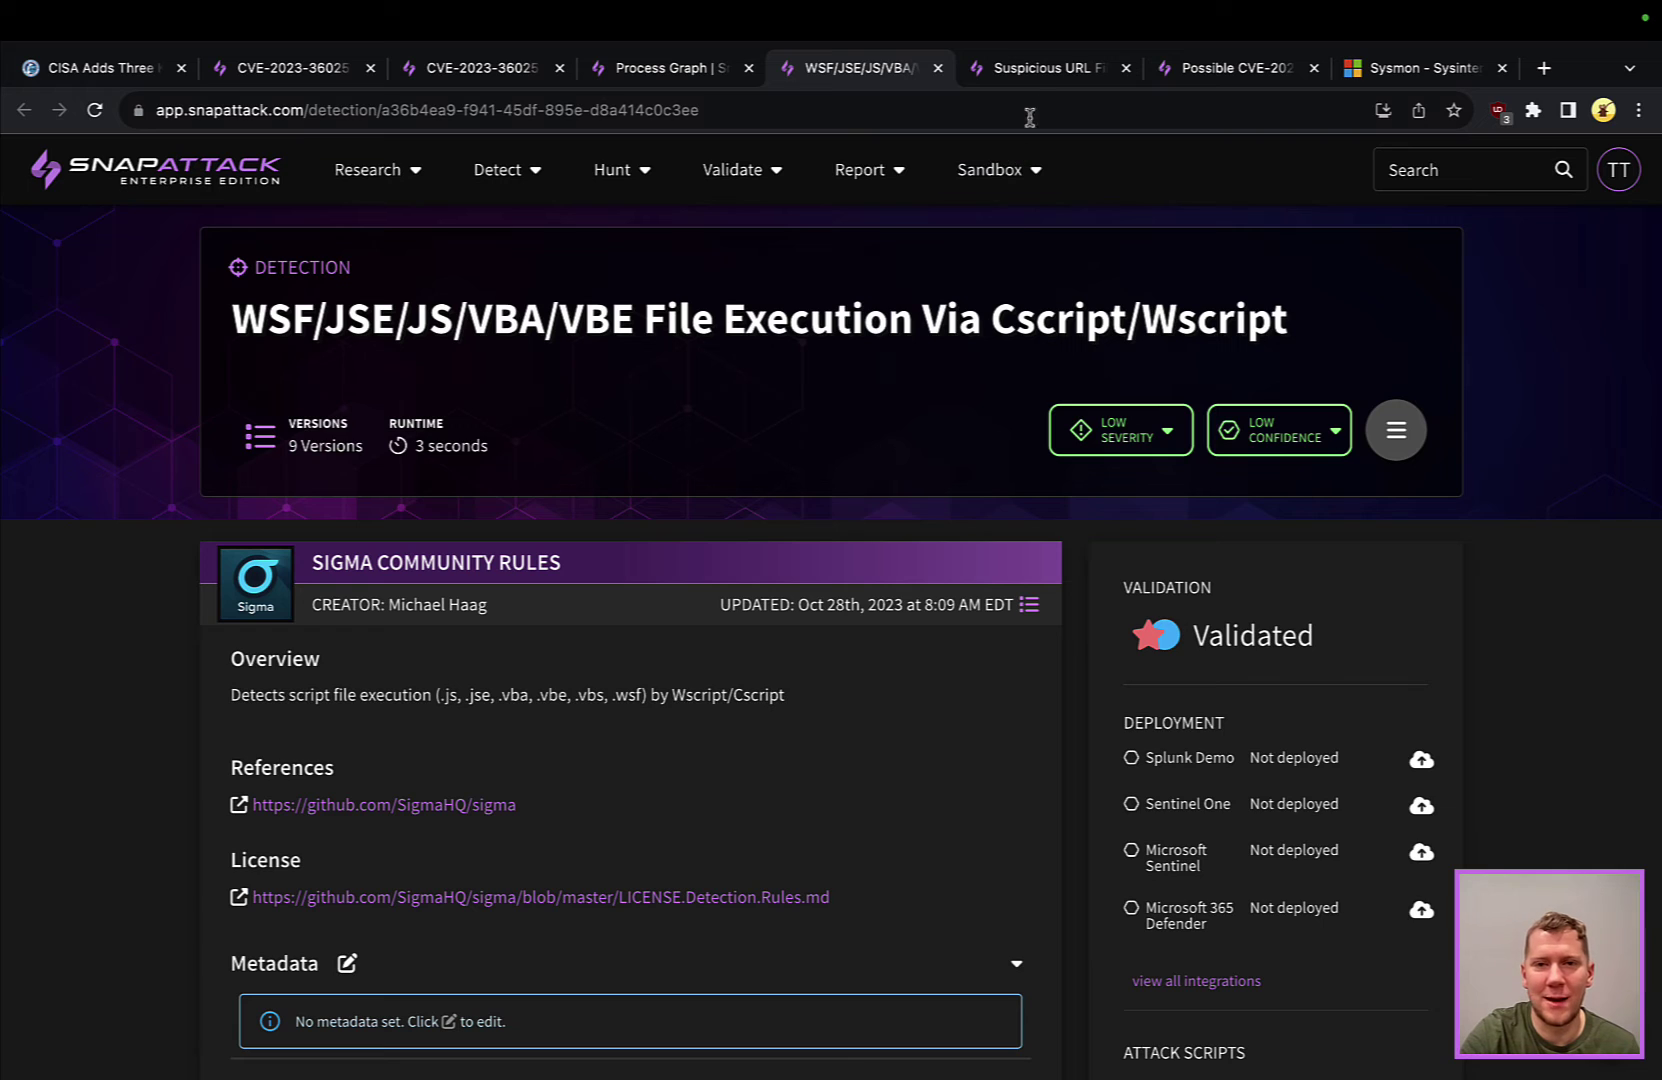
Review the Suspicious URL File detection query and its Smartscreen Bypass matching log
left_click(1038, 80)
scroll(1140, 541, "up", 20)
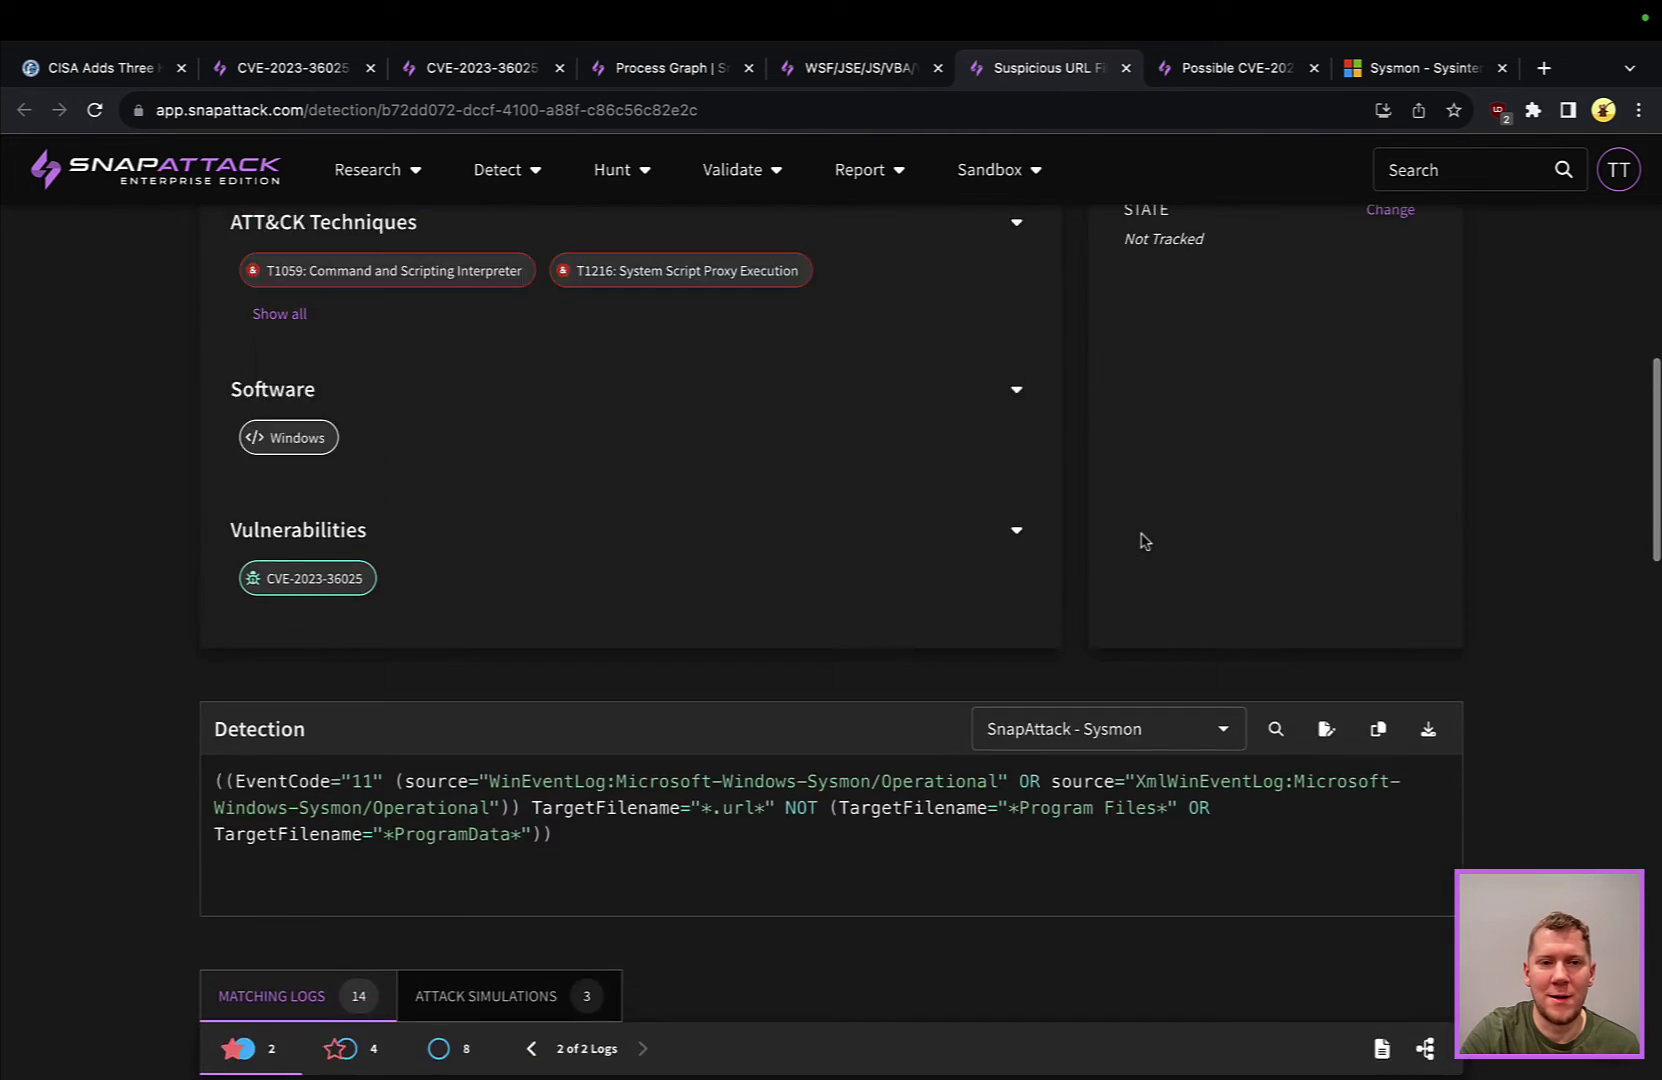
scroll(1140, 541, "down", 1)
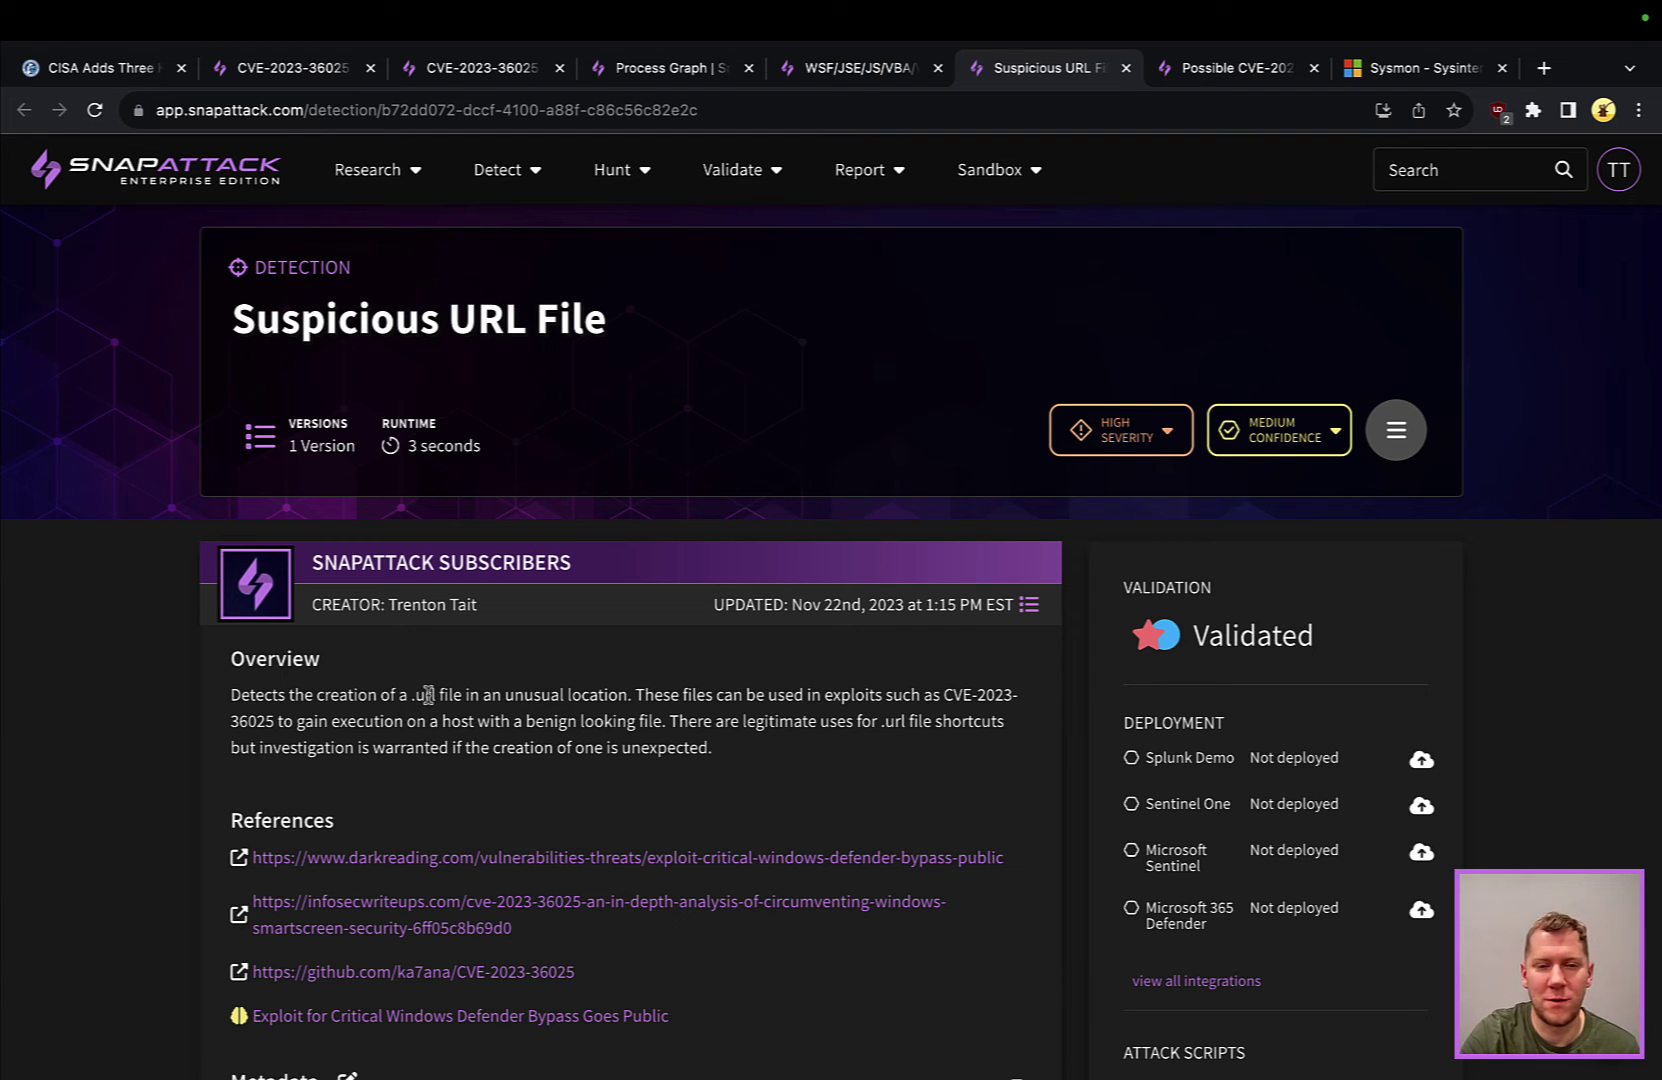
scroll(427, 694, "down", 11)
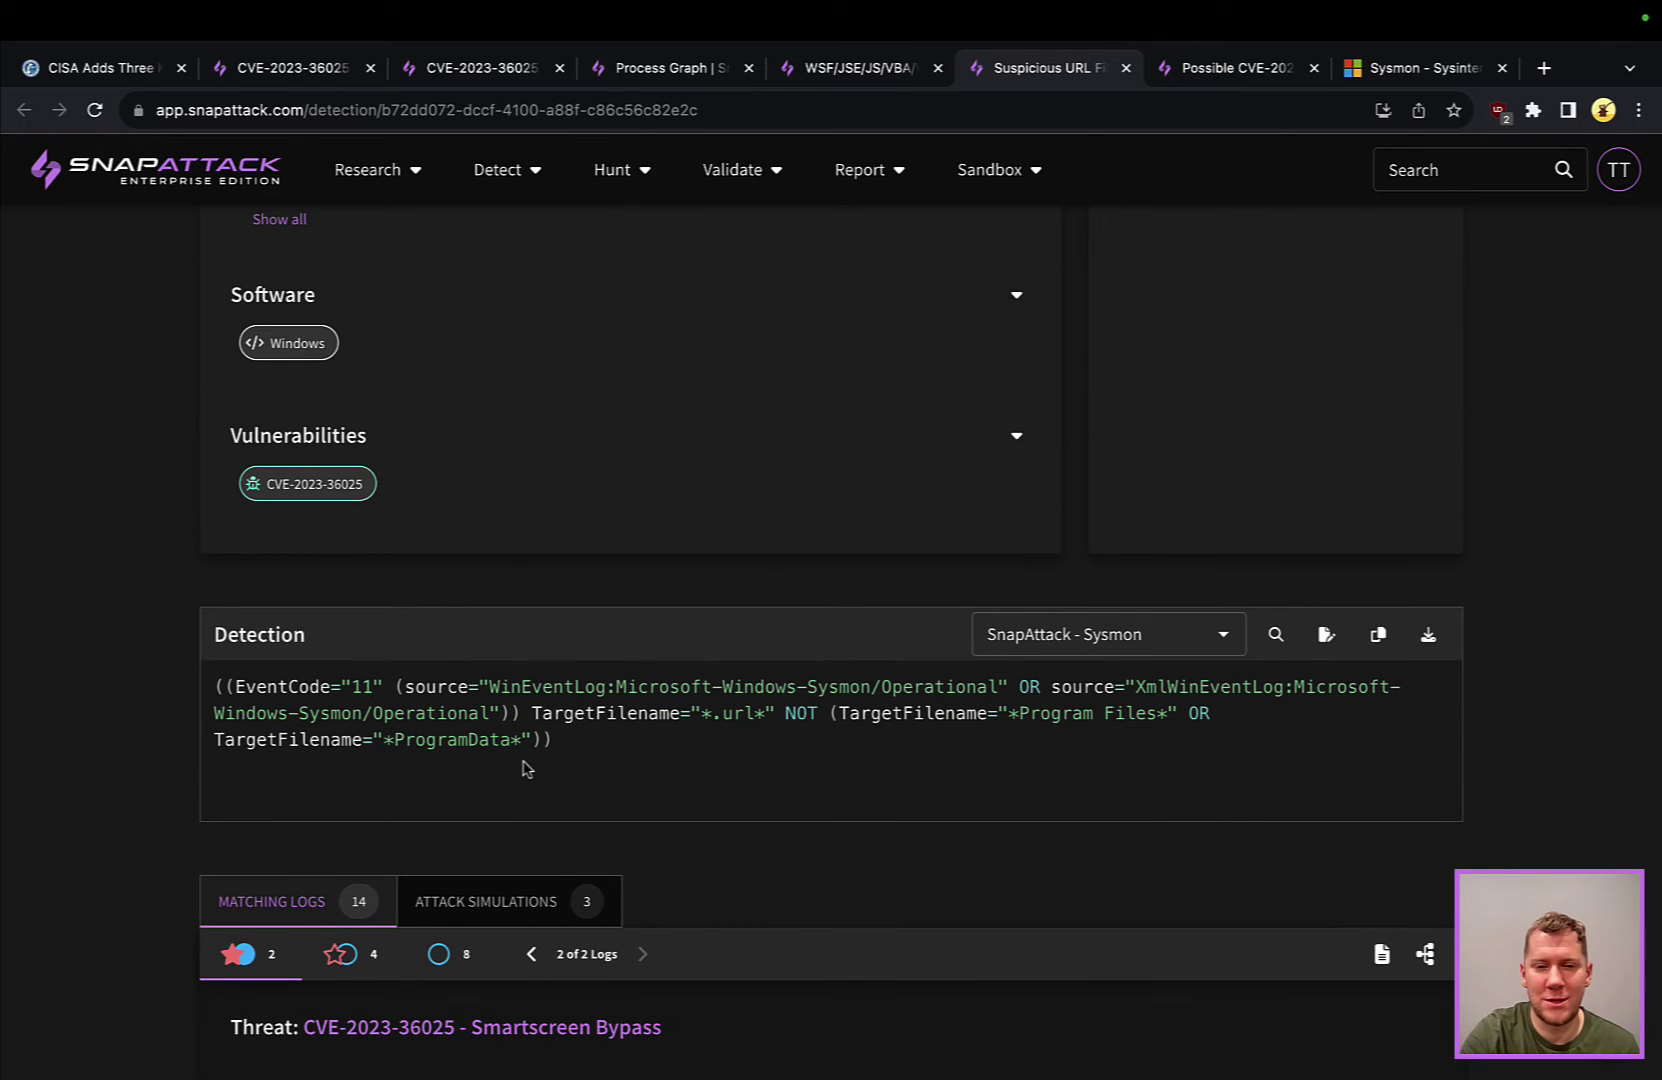
scroll(564, 742, "down", 5)
scroll(567, 737, "down", 1)
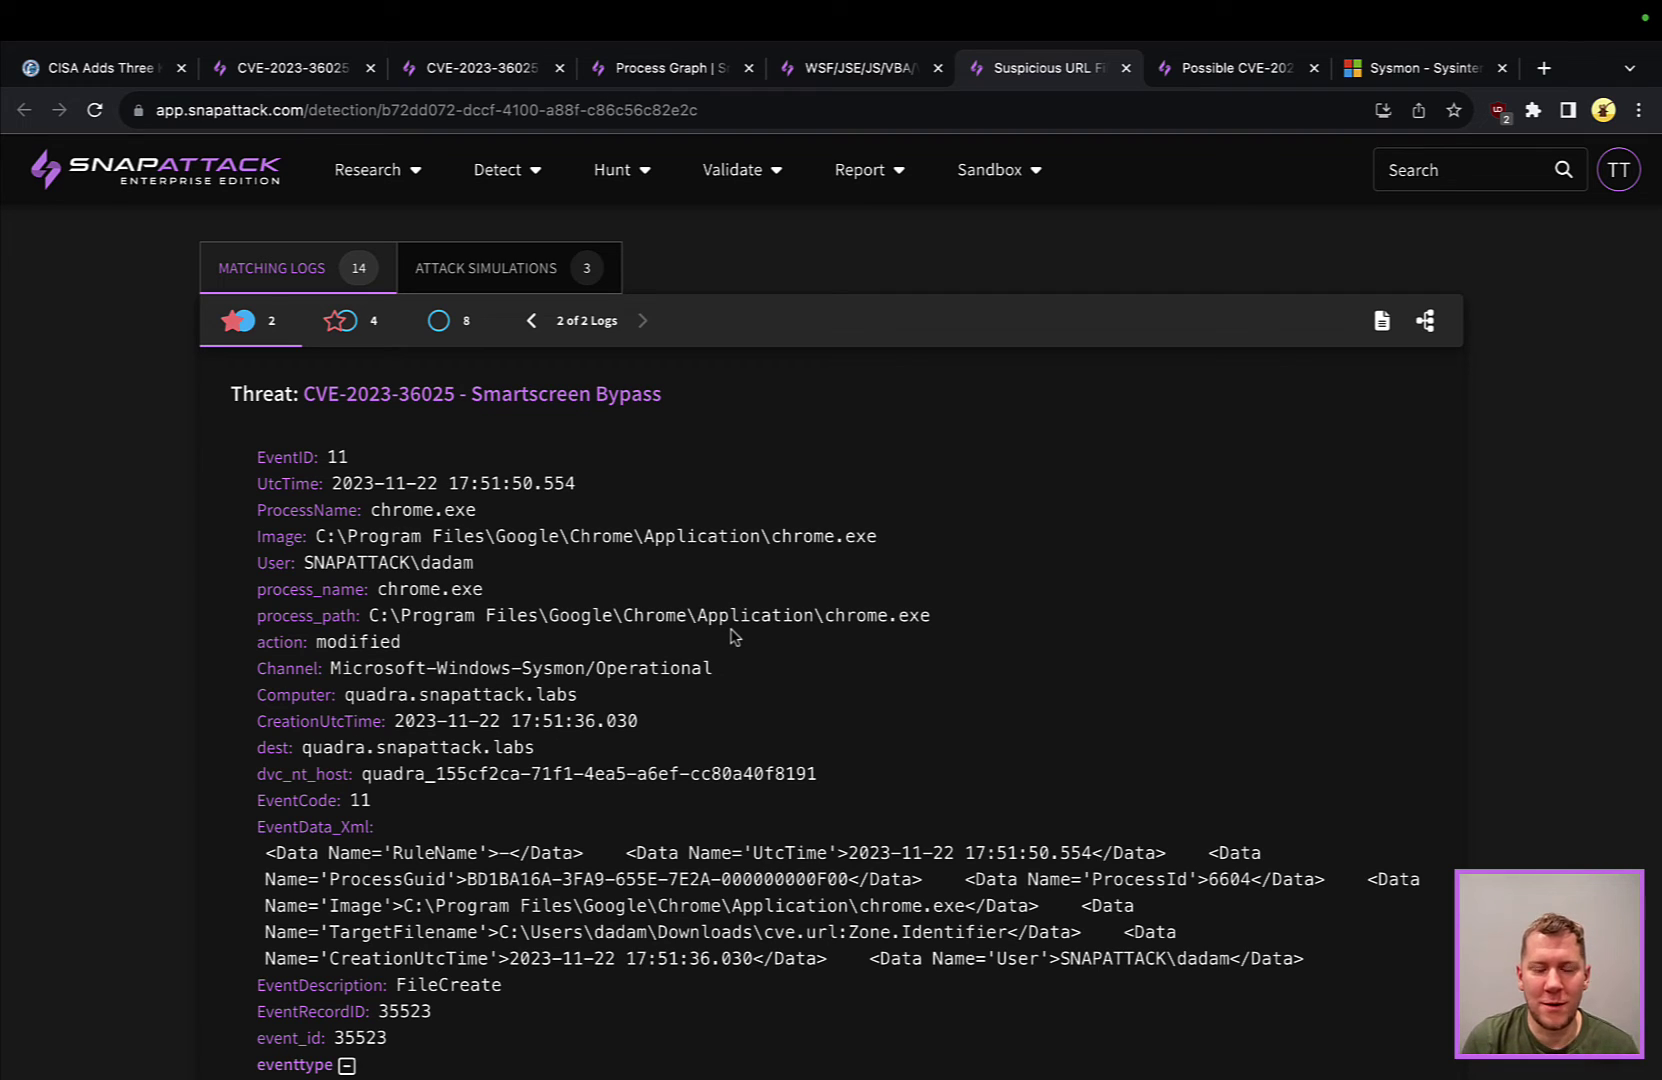
Show the Possible CVE-2023-36025 Exploitation detection, rated high severity and high confidence
scroll(733, 637, "up", 15)
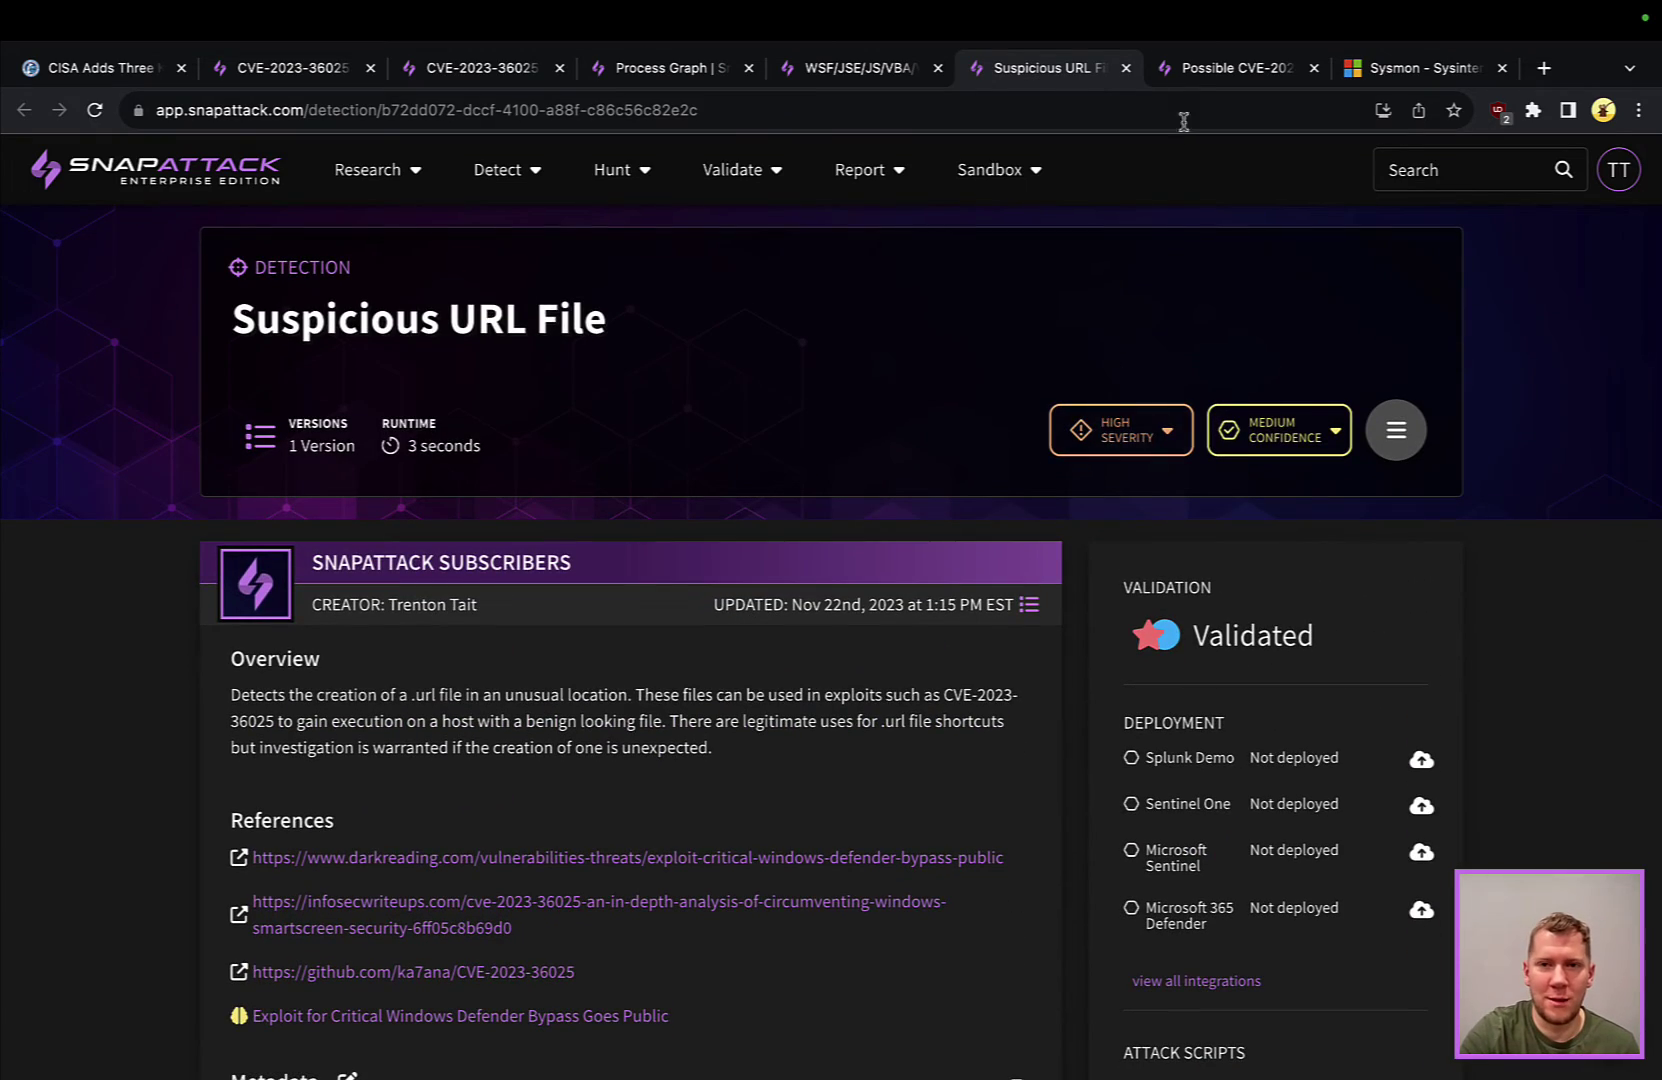
left_click(1190, 70)
scroll(1110, 361, "up", 15)
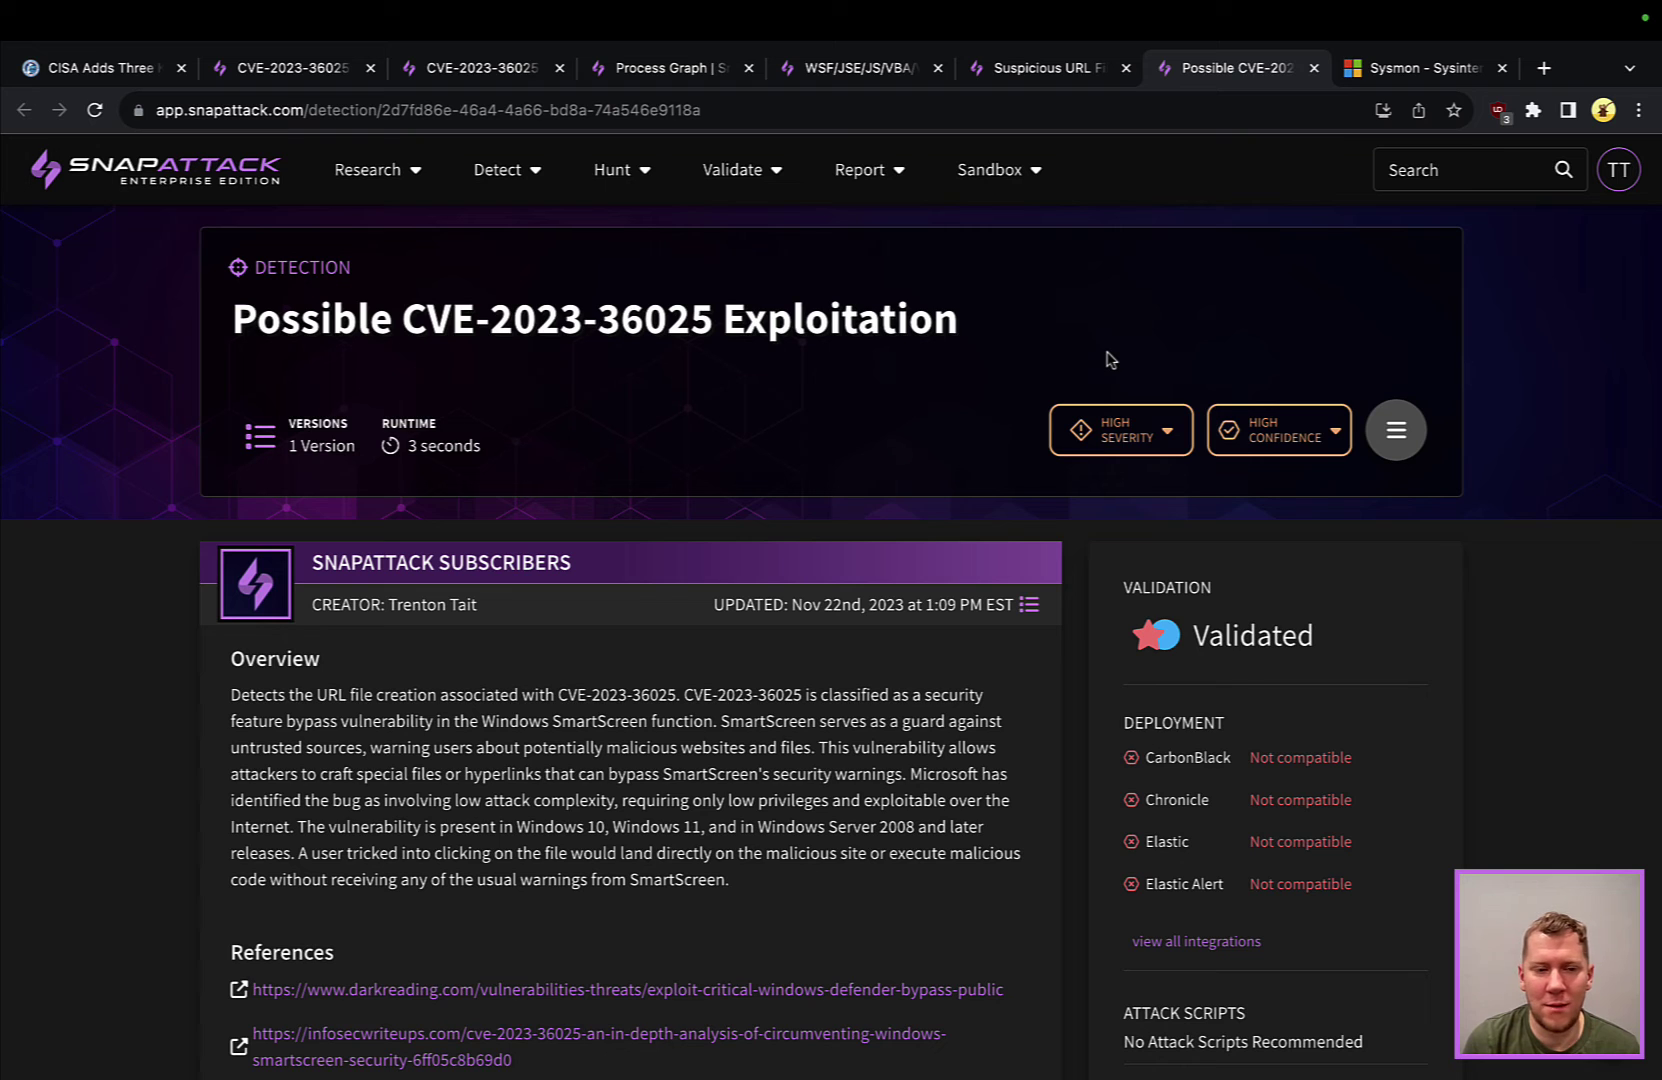
Review the detection query and Event ID 15 matching log, highlighting the file-share URL in Contents
scroll(1110, 361, "down", 15)
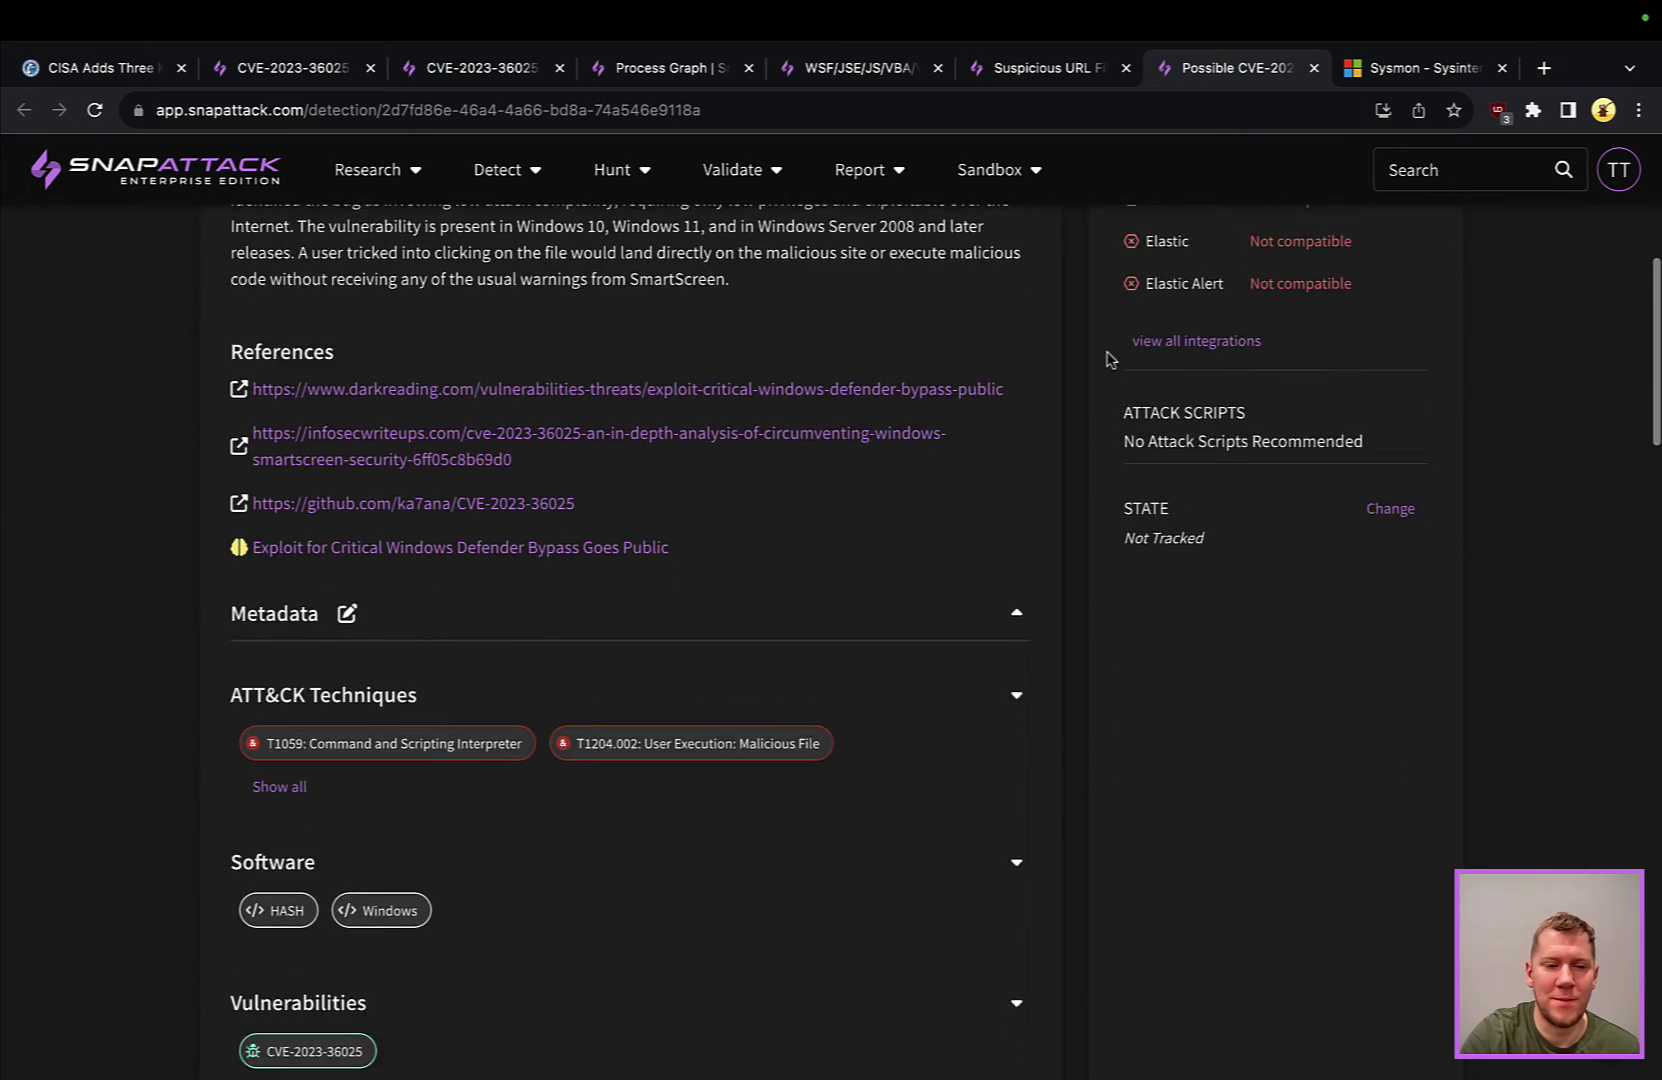
scroll(1108, 355, "up", 2)
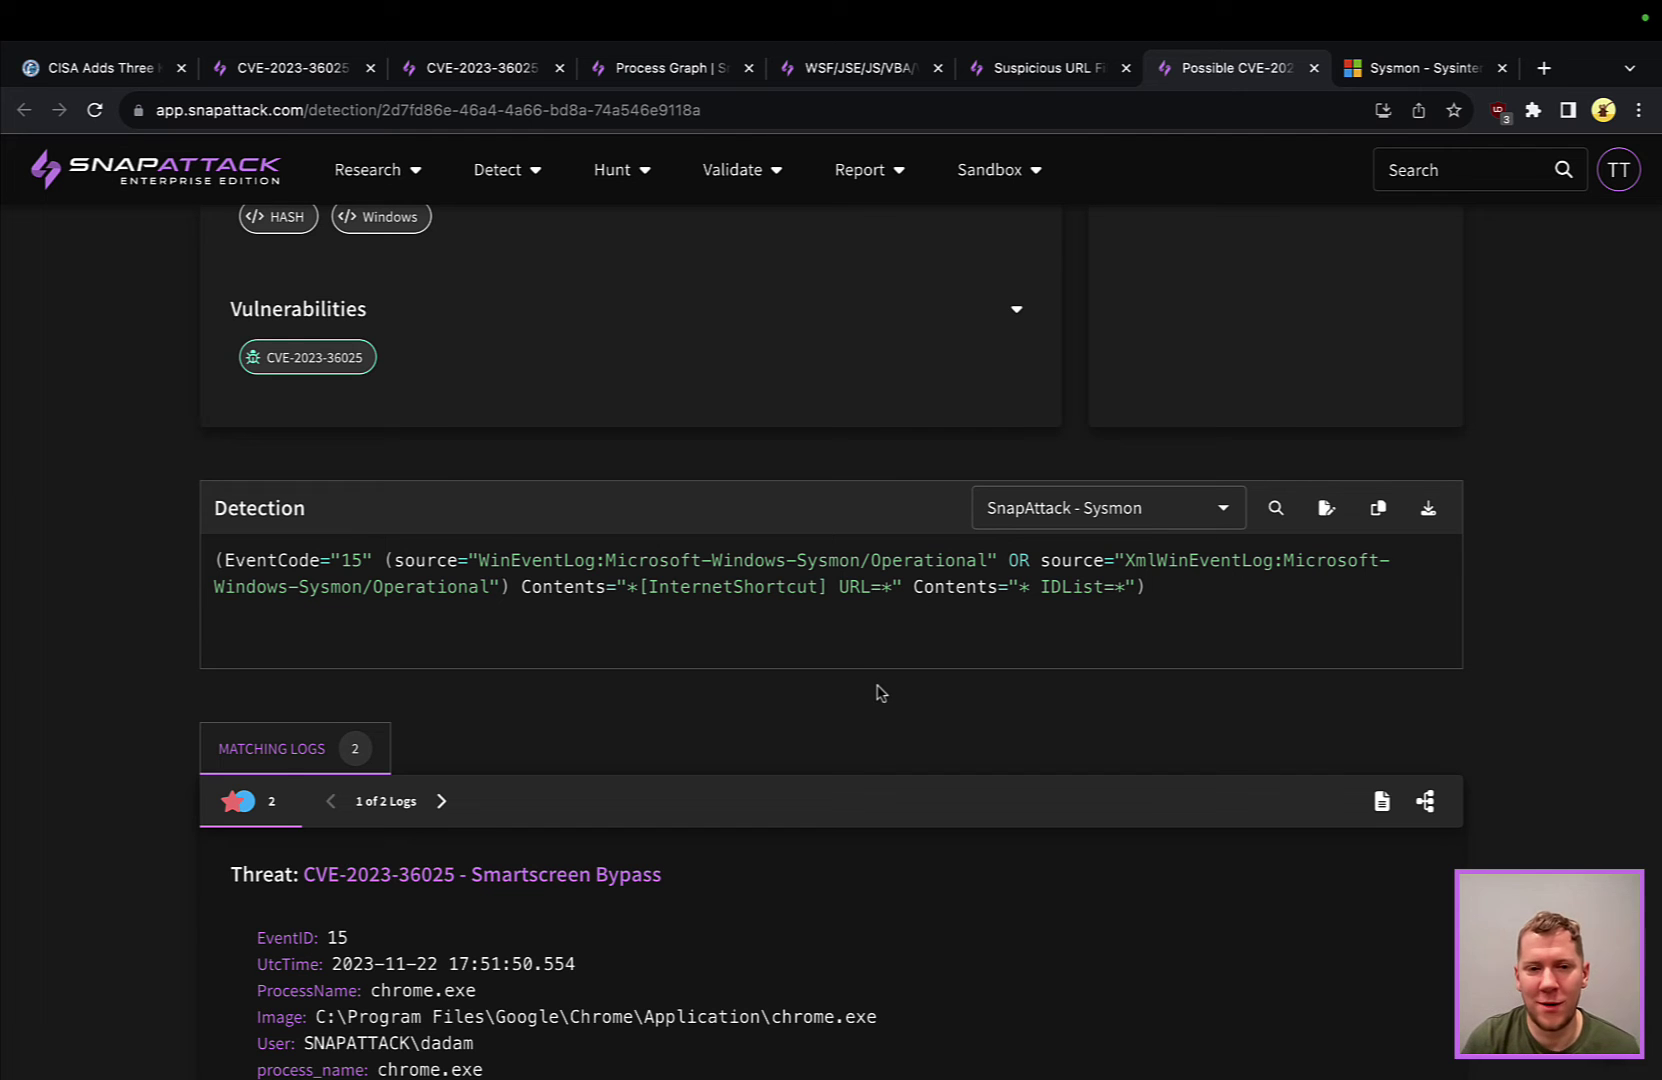
scroll(880, 693, "down", 4)
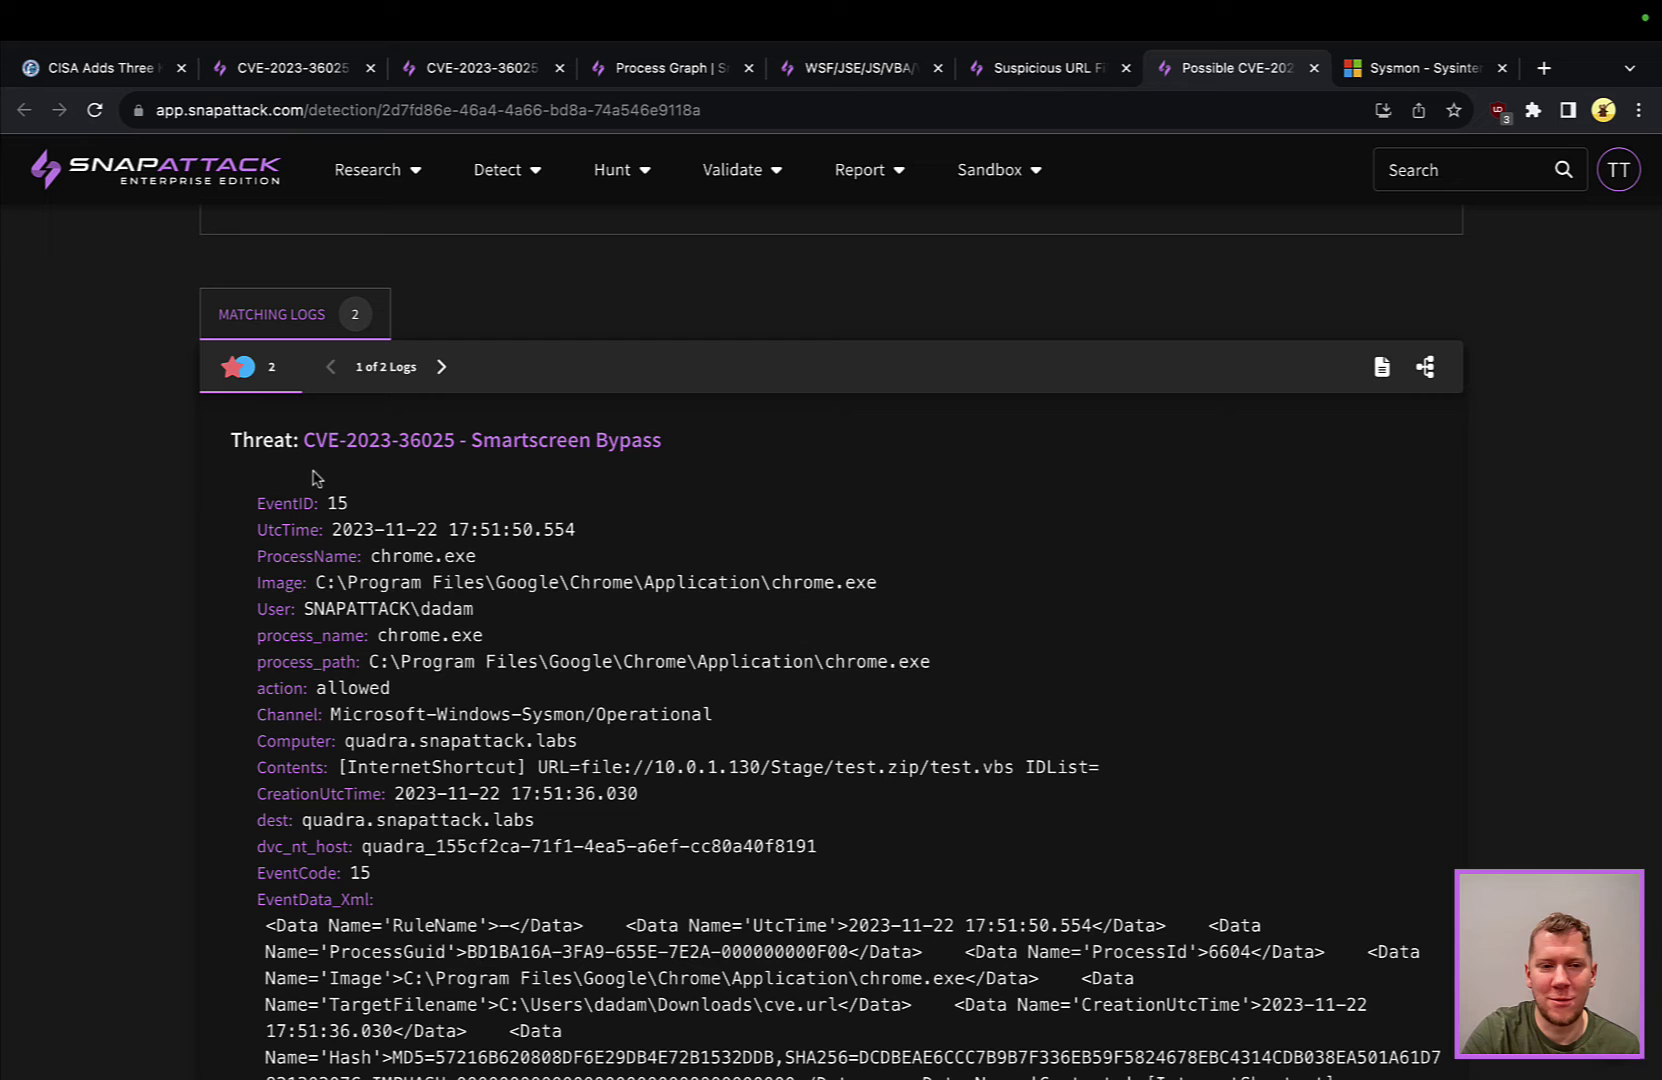
scroll(672, 748, "down", 1)
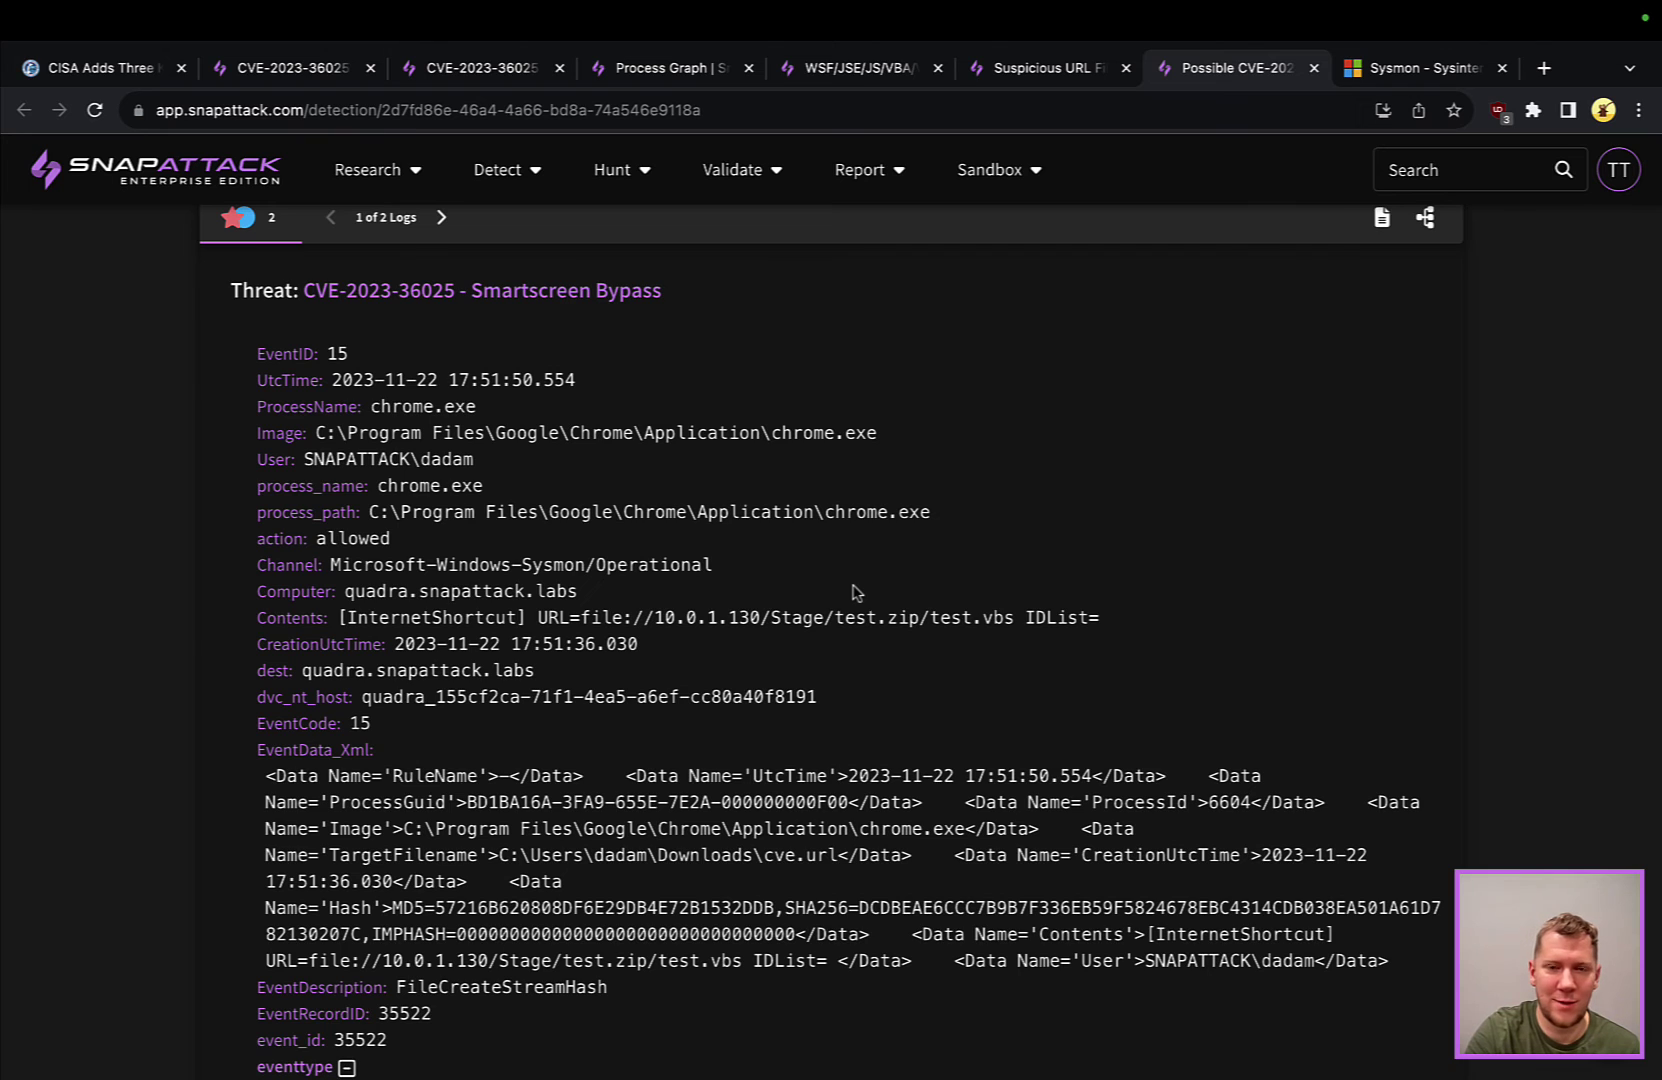
scroll(855, 592, "down", 1)
left_click_drag(537, 566, 787, 566)
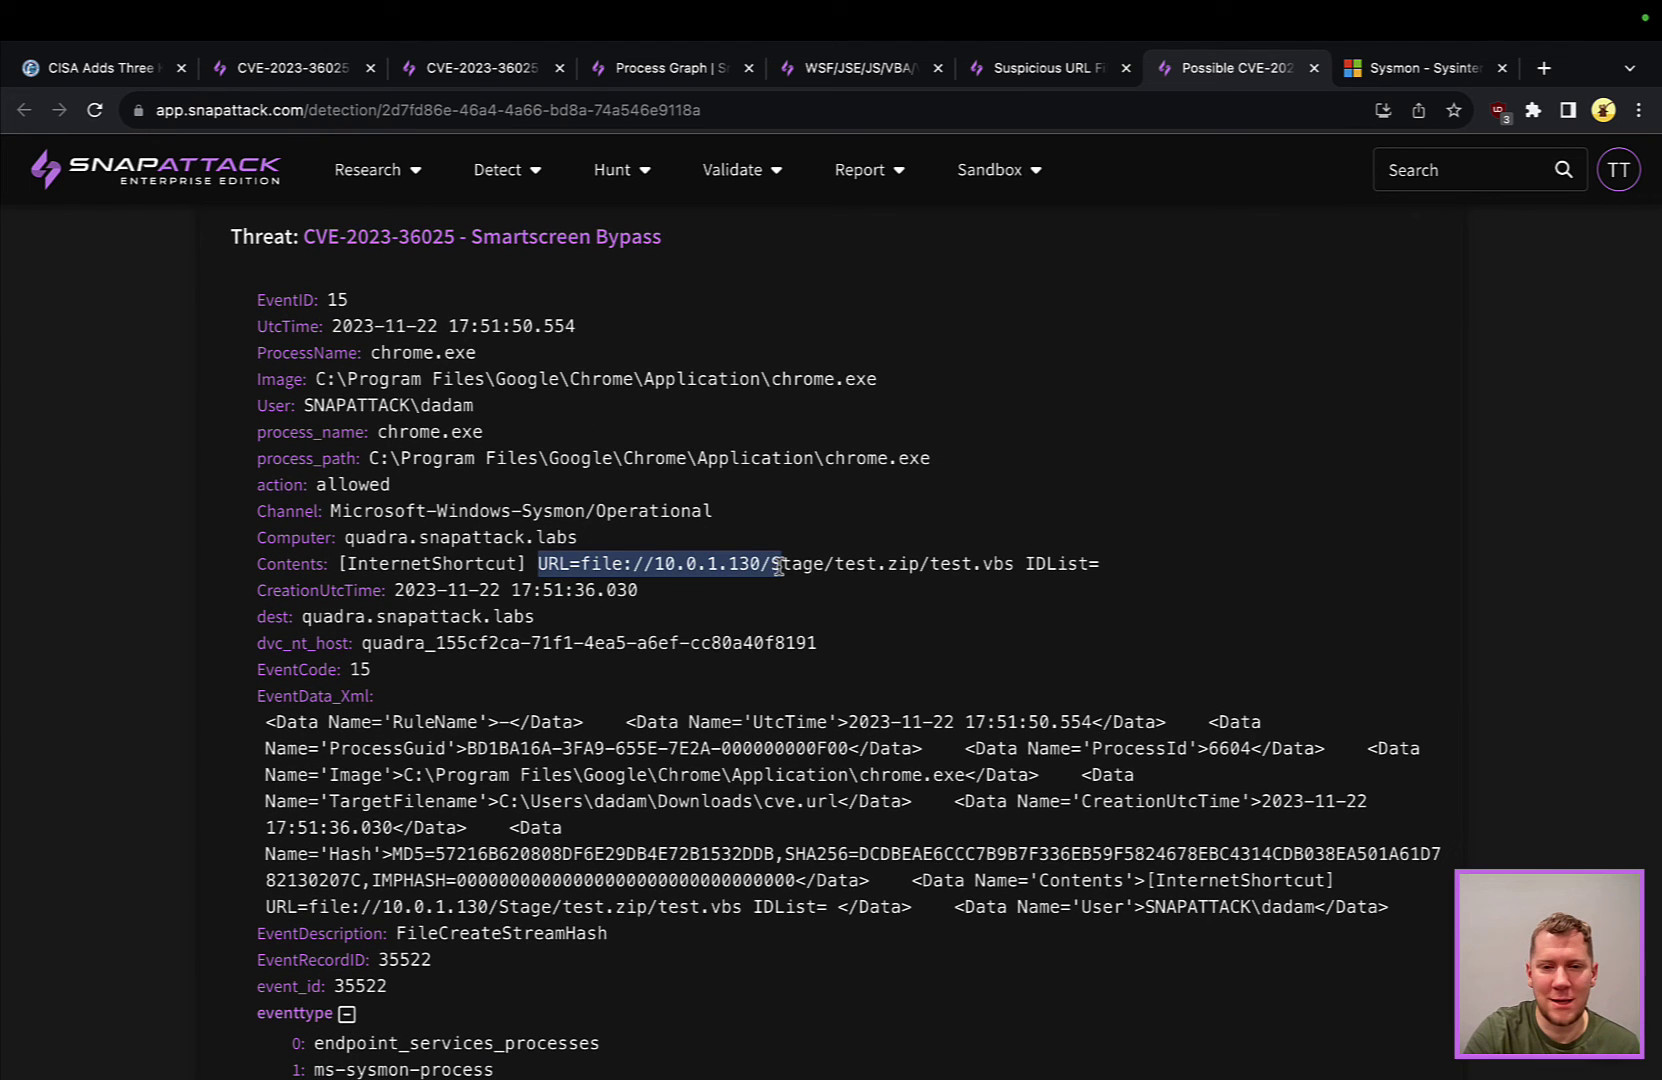
left_click(1020, 568)
Bring up Microsoft's Sysmon documentation for Event ID 15: FileCreateStreamHash
scroll(1090, 566, "up", 8)
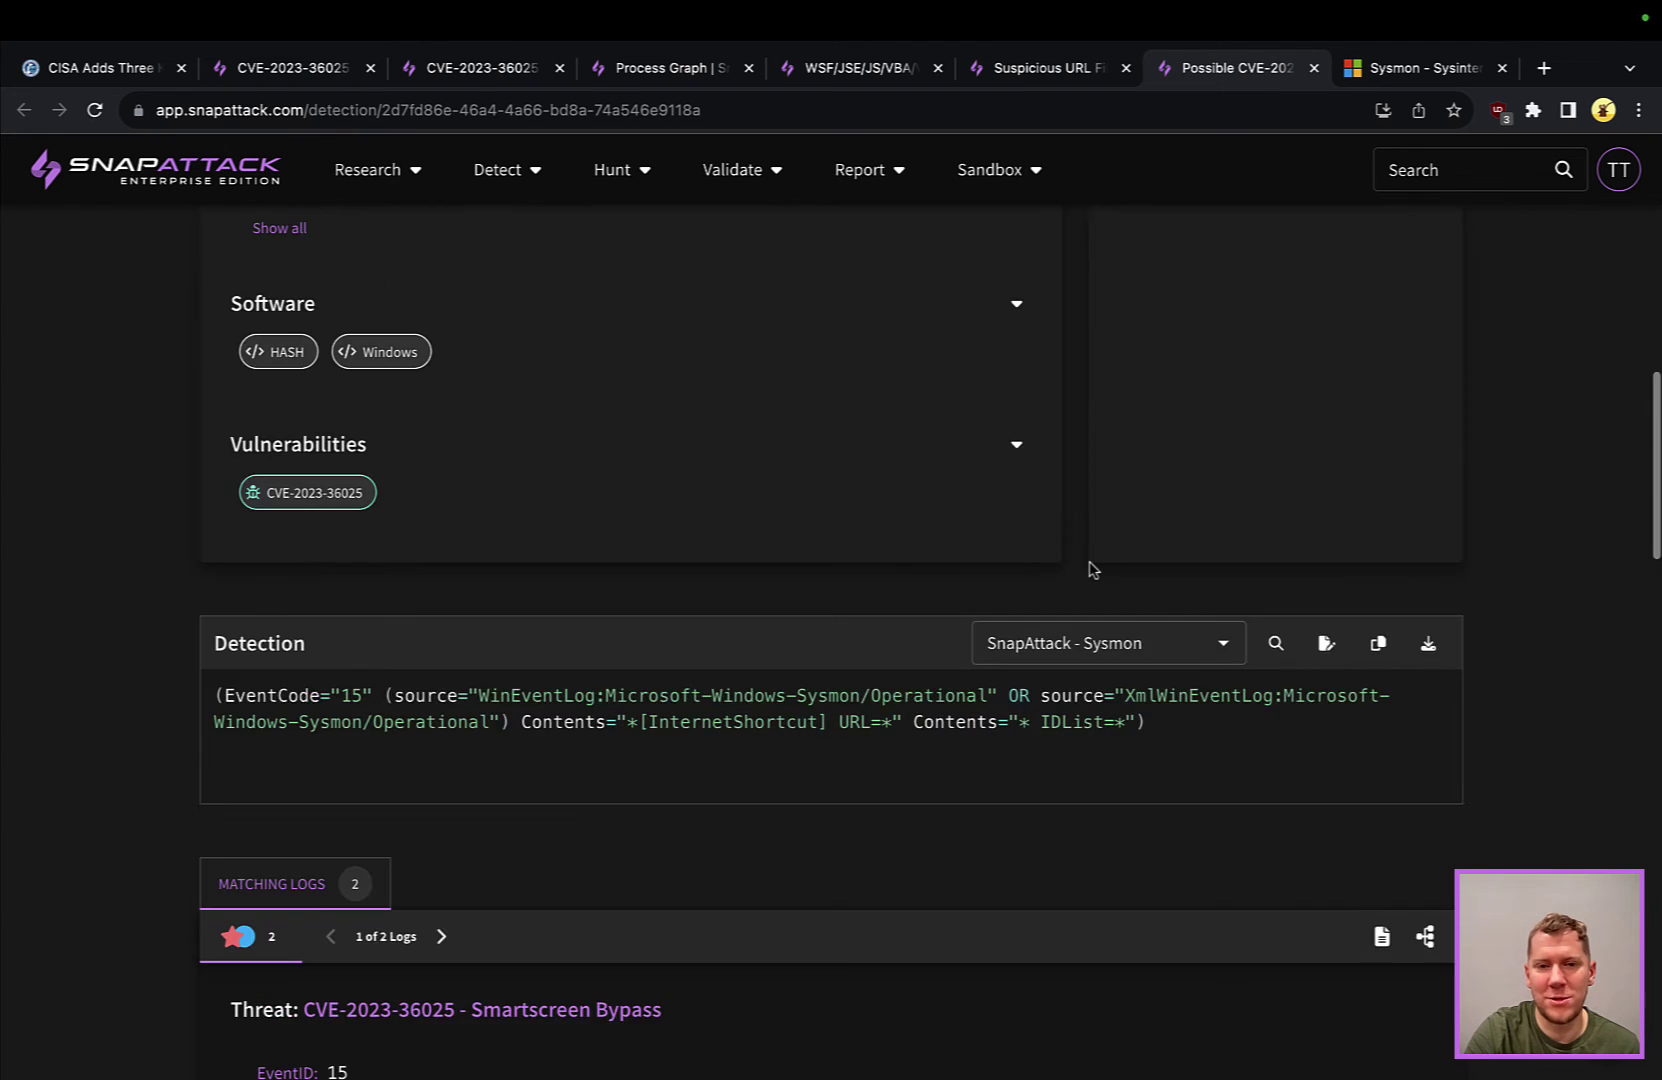
scroll(1092, 568, "up", 10)
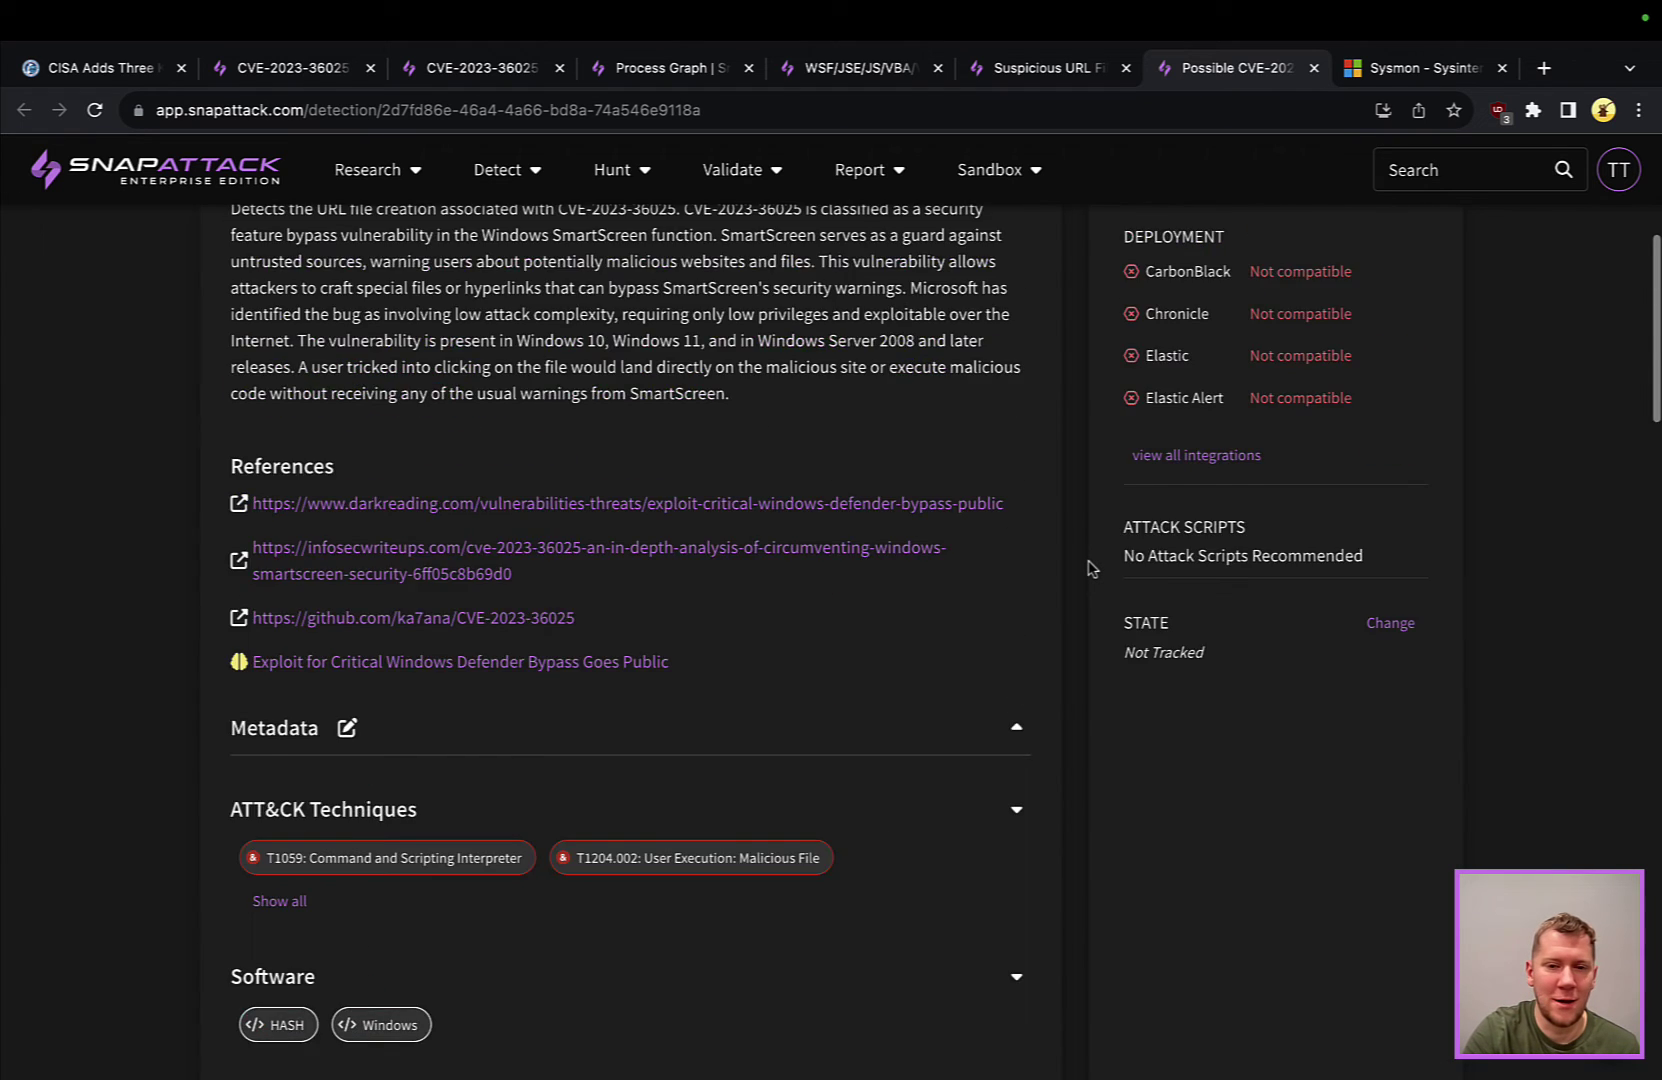
scroll(1092, 568, "up", 1)
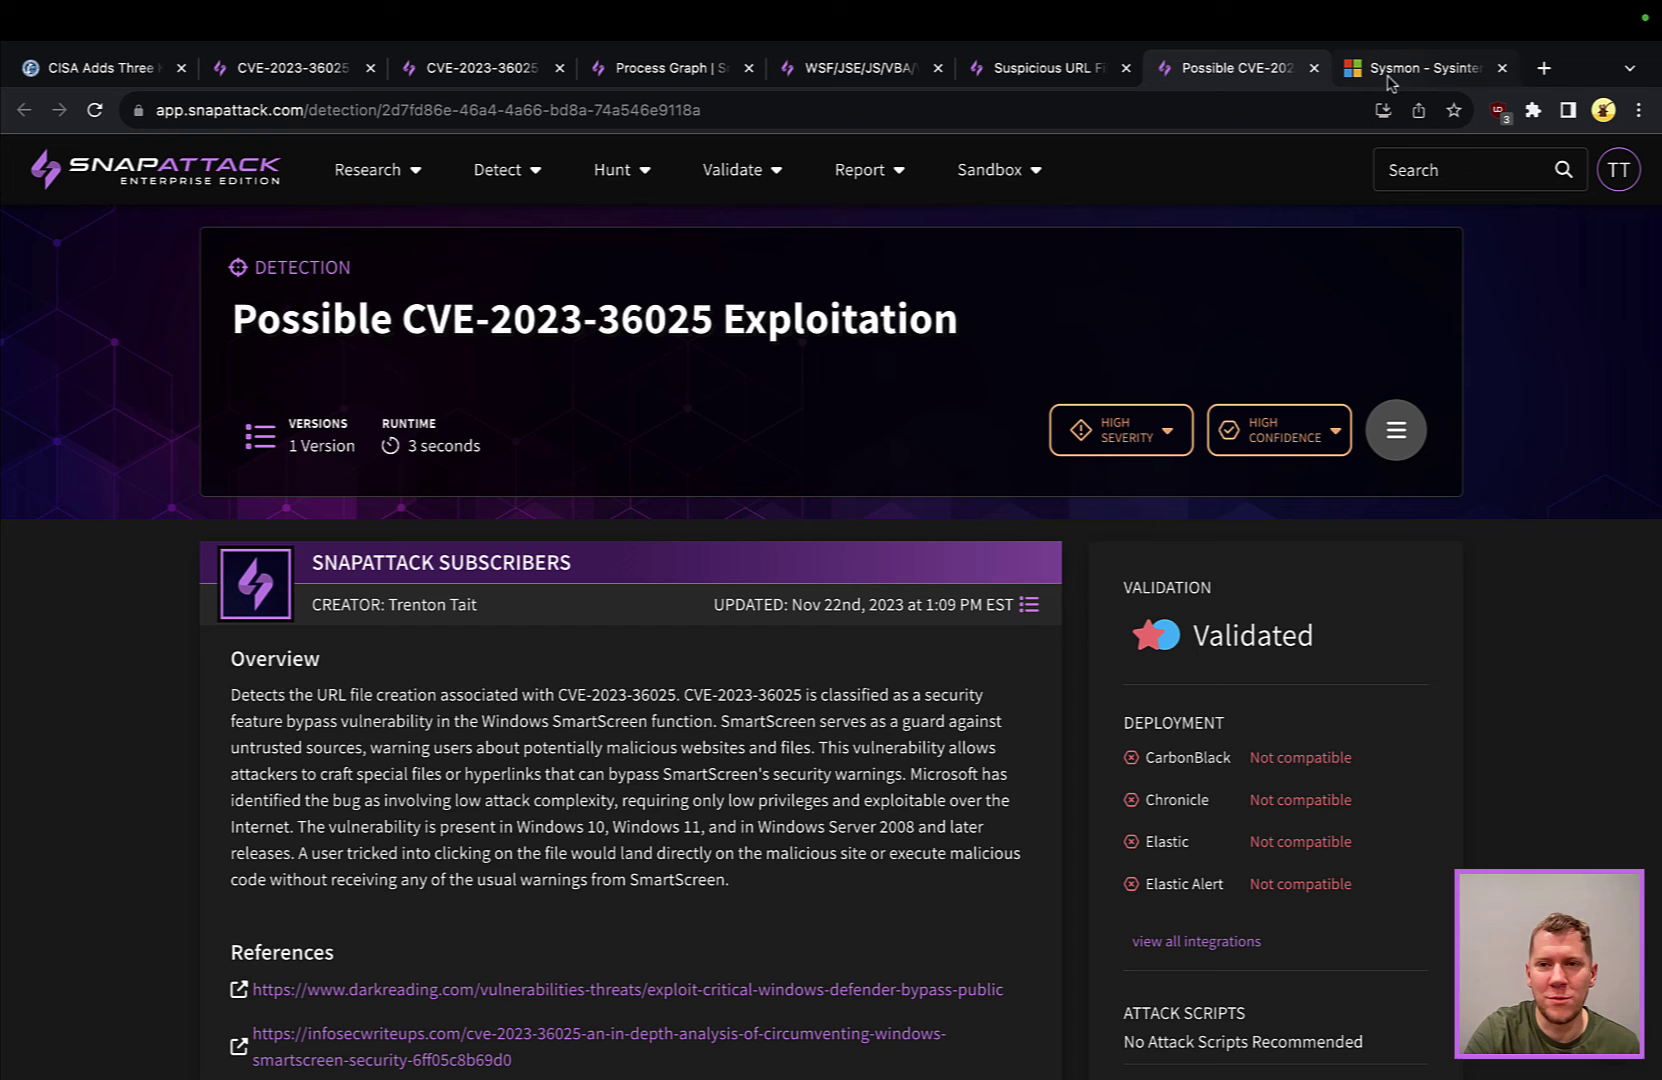
left_click(1388, 83)
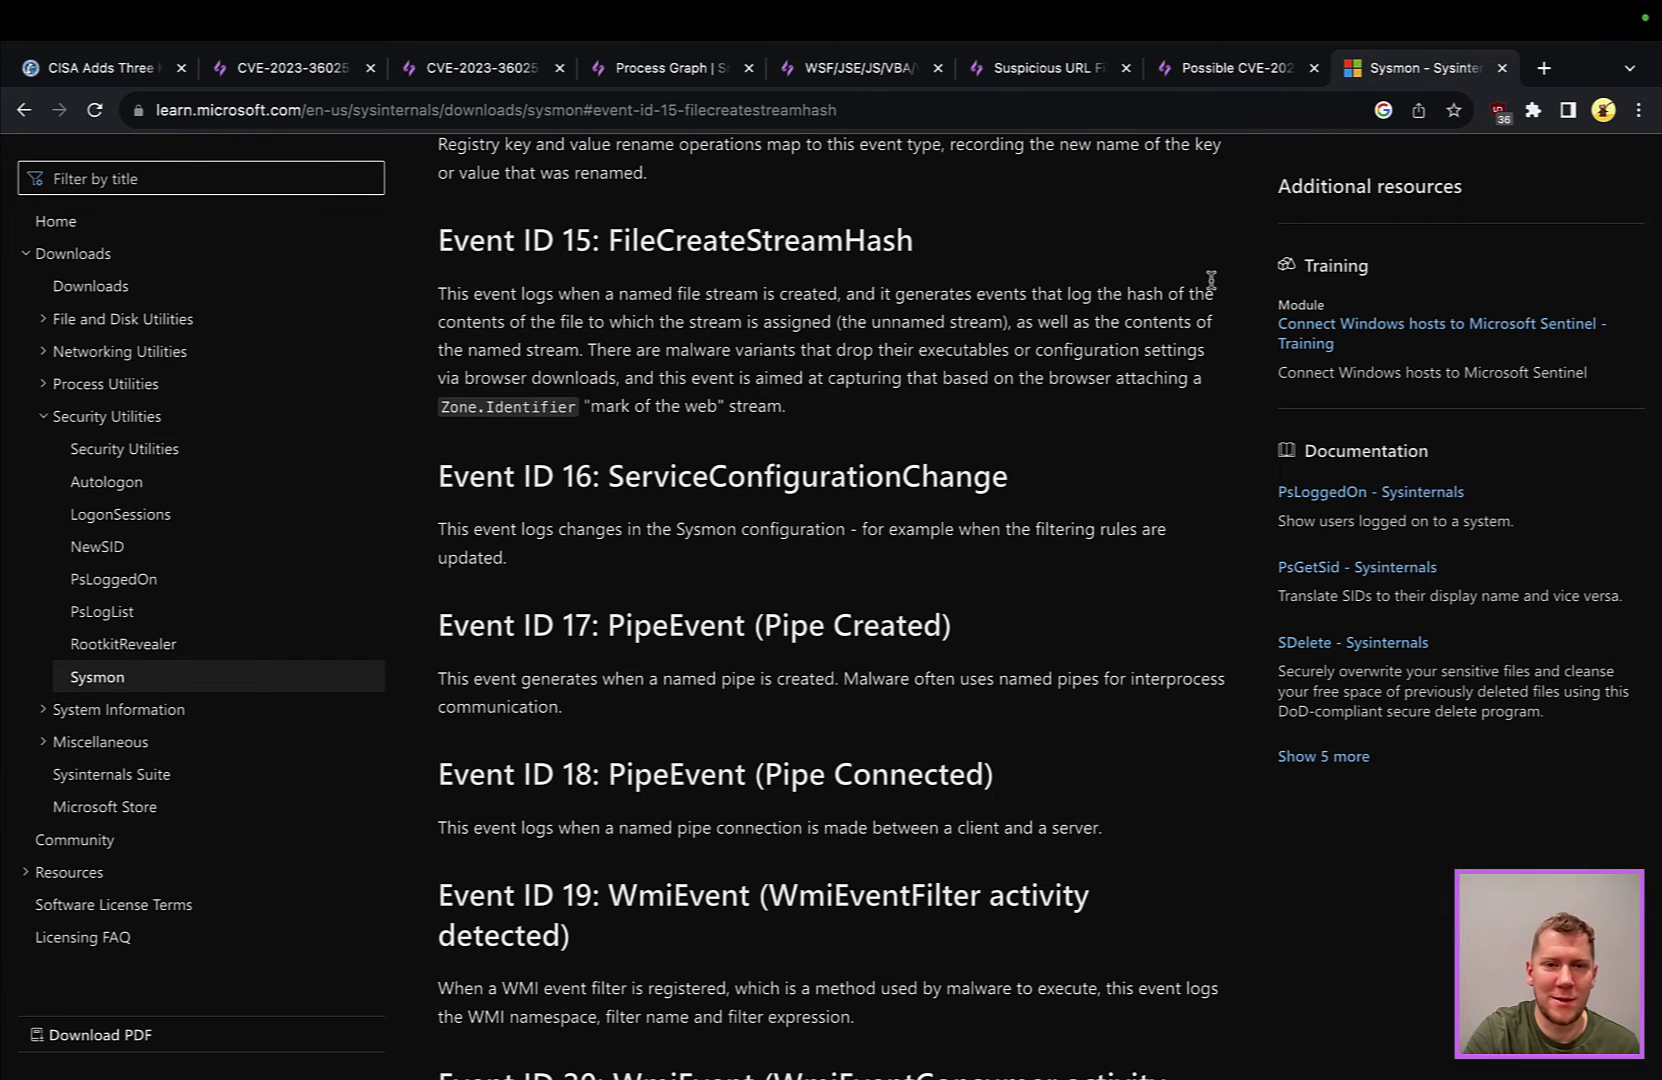